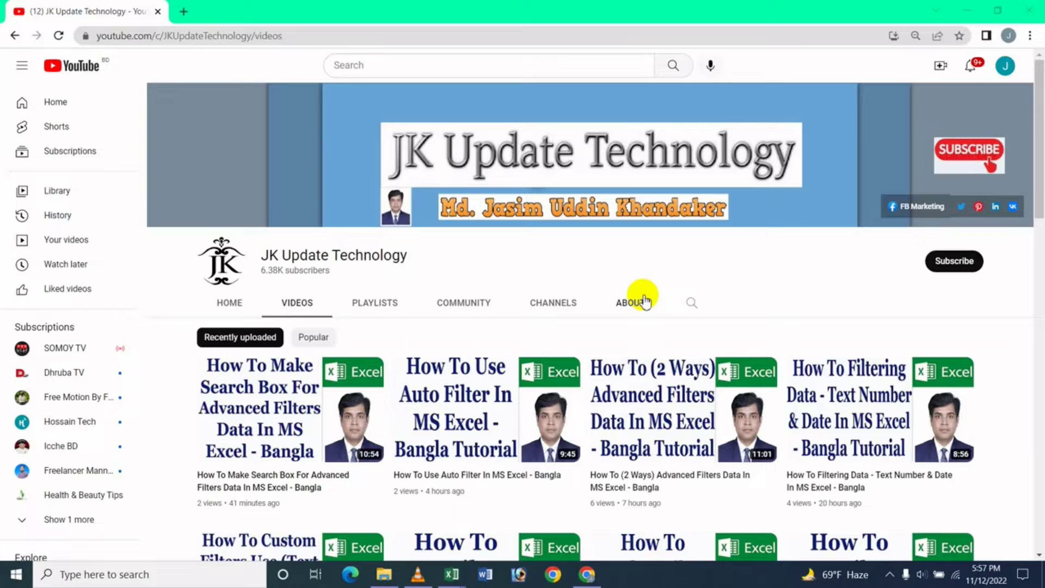
Step: Switch to the Employee Sales Report workbook and show its employee sales table on Sheet3
click(452, 575)
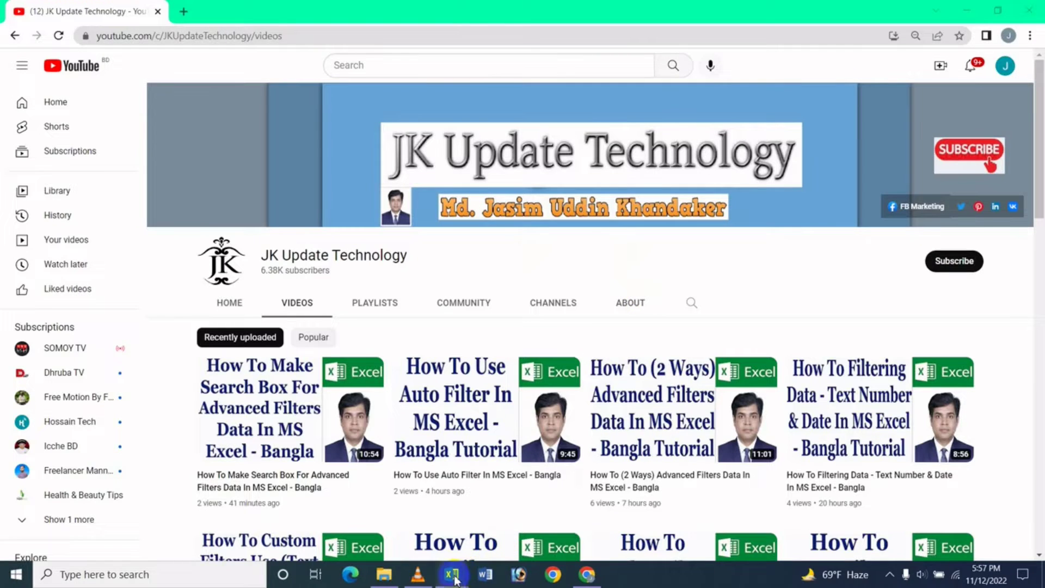
click(482, 517)
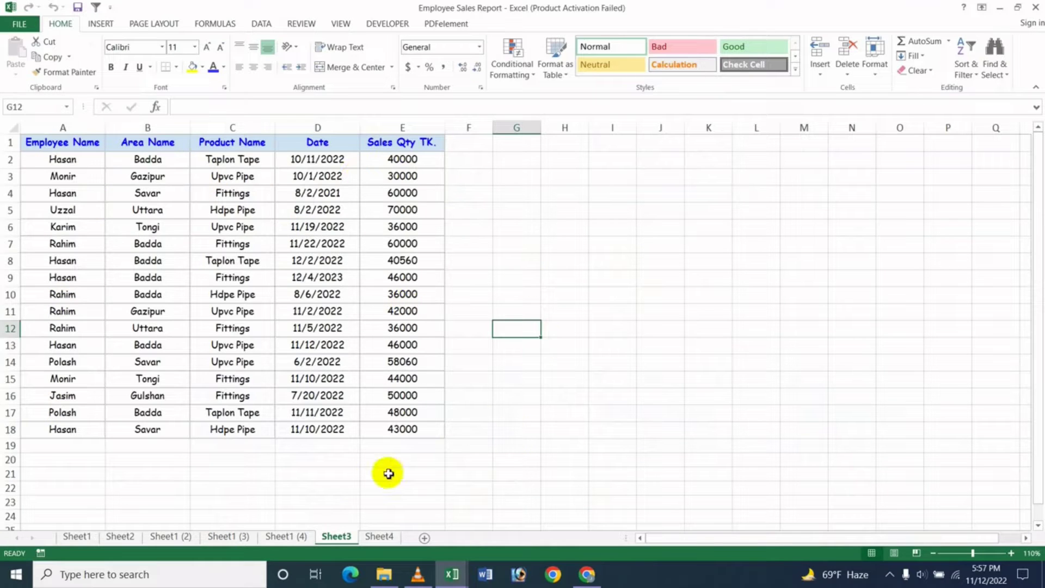
click(272, 260)
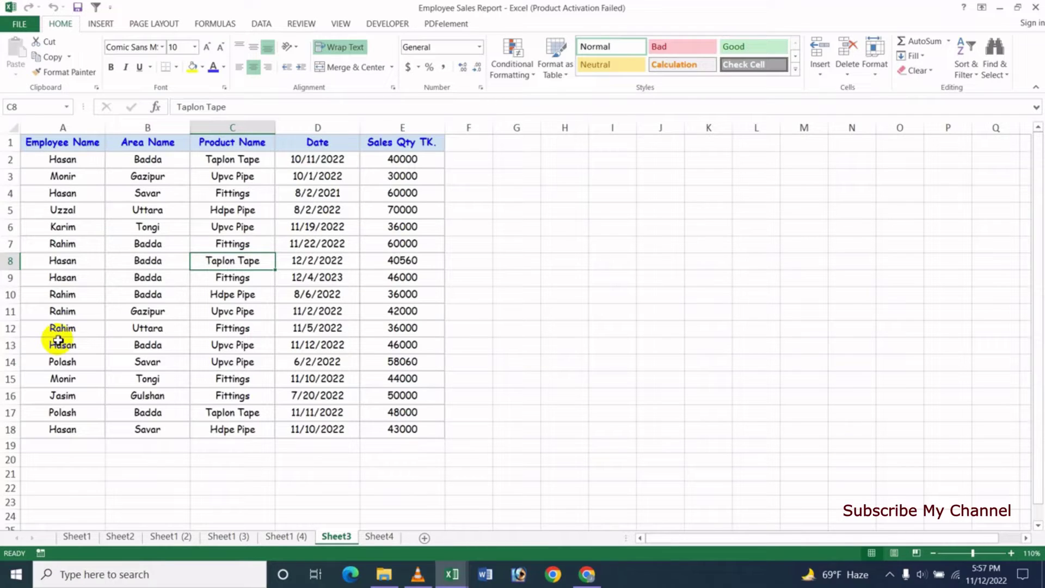
click(586, 575)
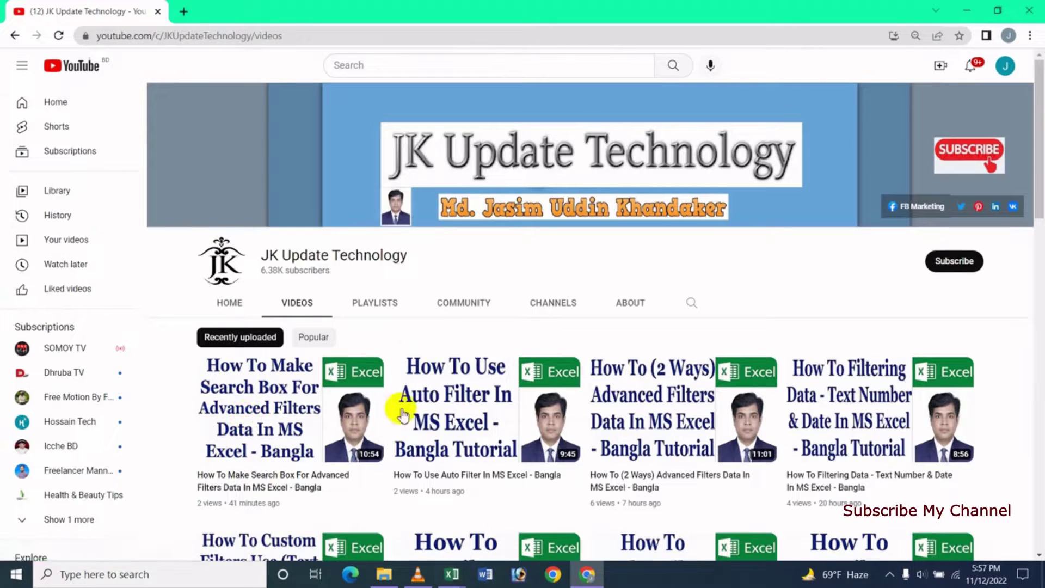
mouse_move(452, 573)
click(531, 517)
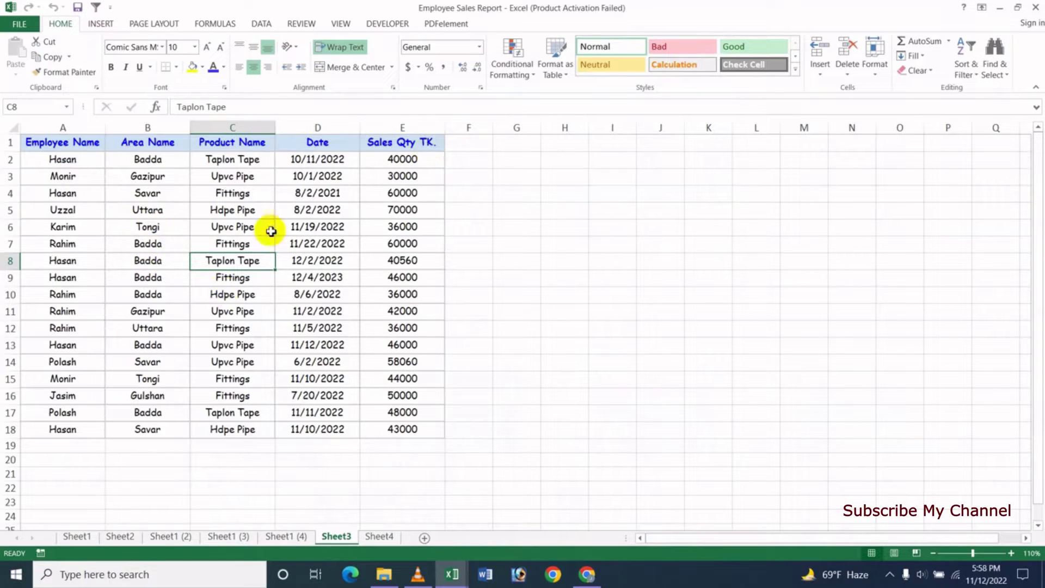
Step: Copy the sales table's header row from Sheet3 and paste it into Sheet4 at B7
drag(63, 143, 376, 143)
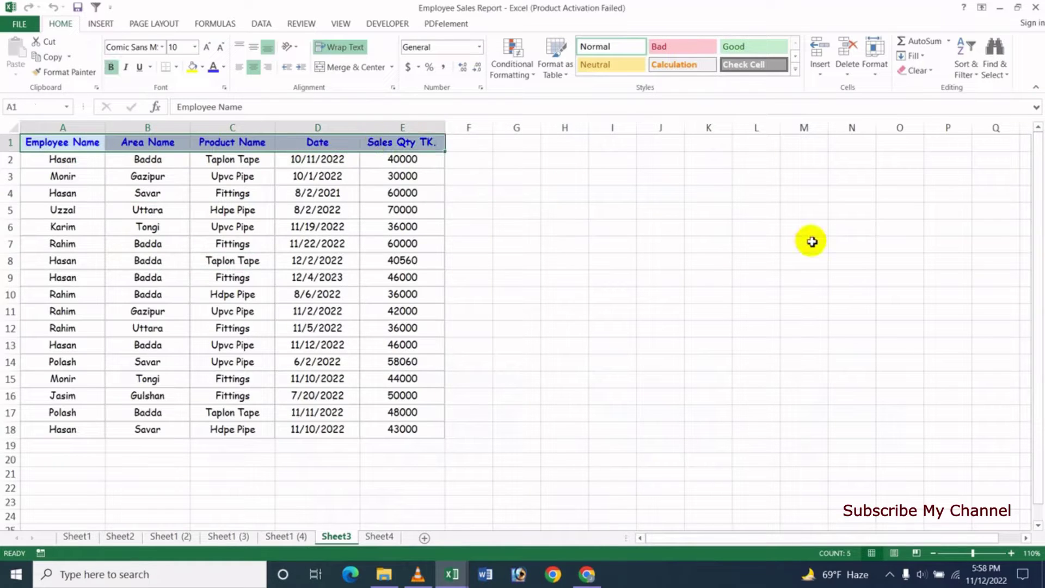
key(ctrl+c)
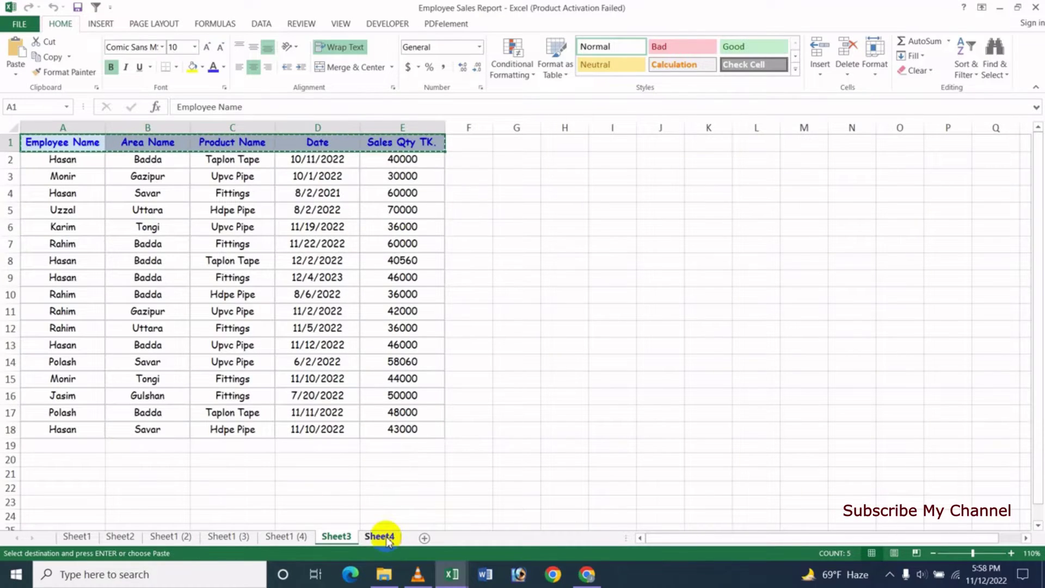
click(387, 540)
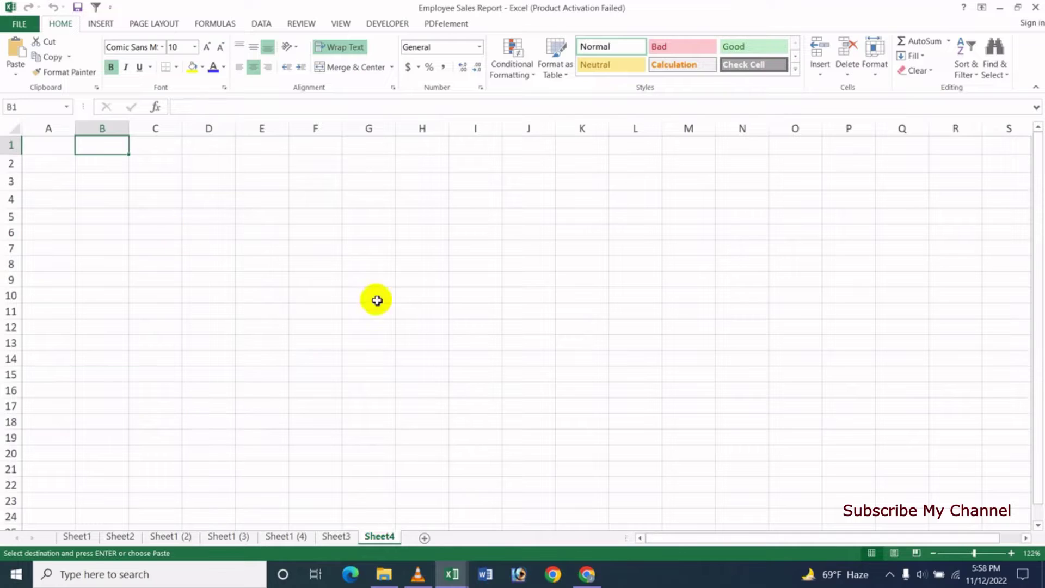
click(116, 221)
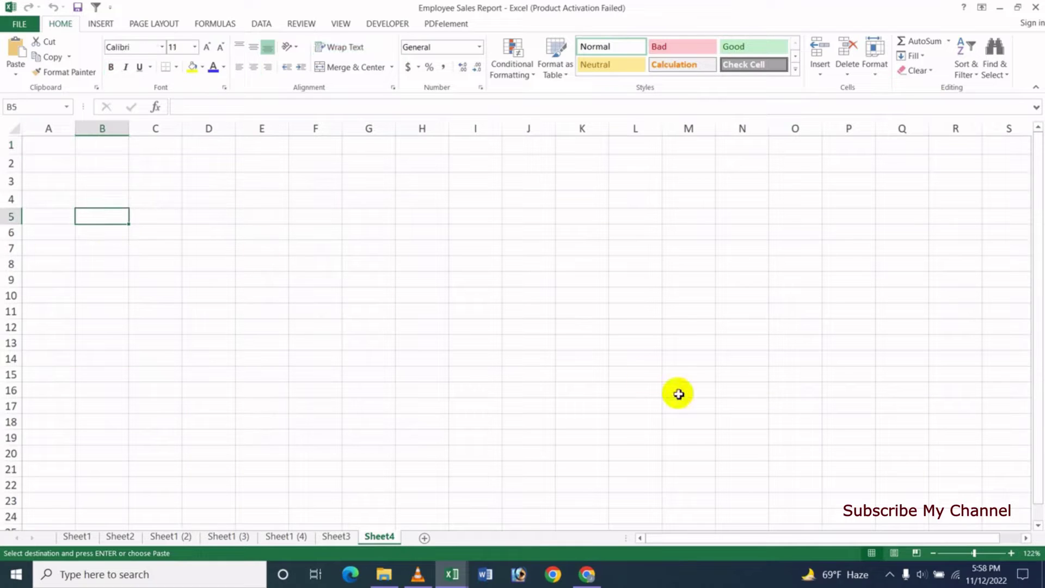
click(112, 250)
key(ctrl+v)
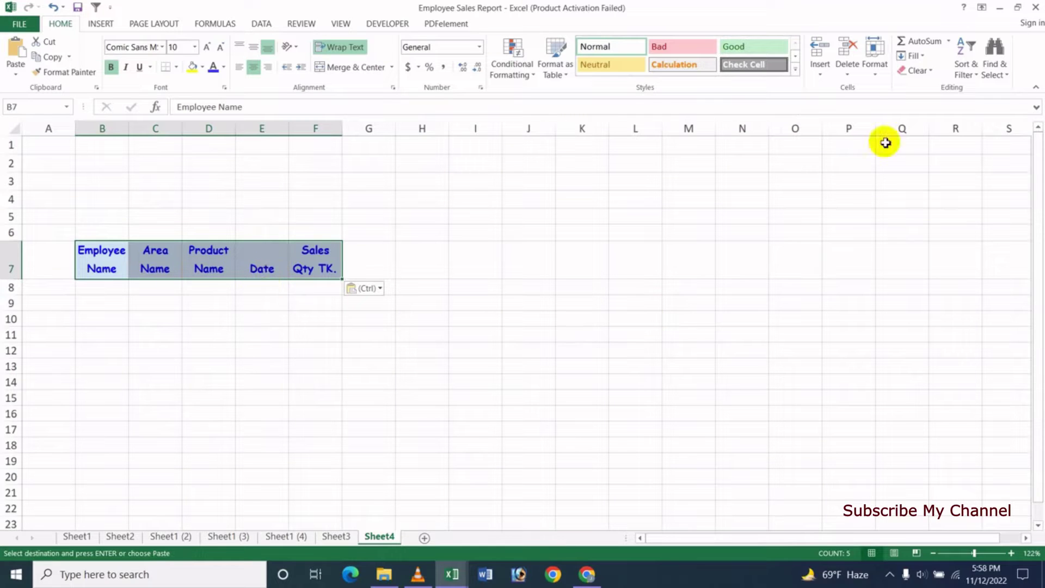
Step: Widen columns B–F with Column Width 4 so each header fits on one line
click(874, 68)
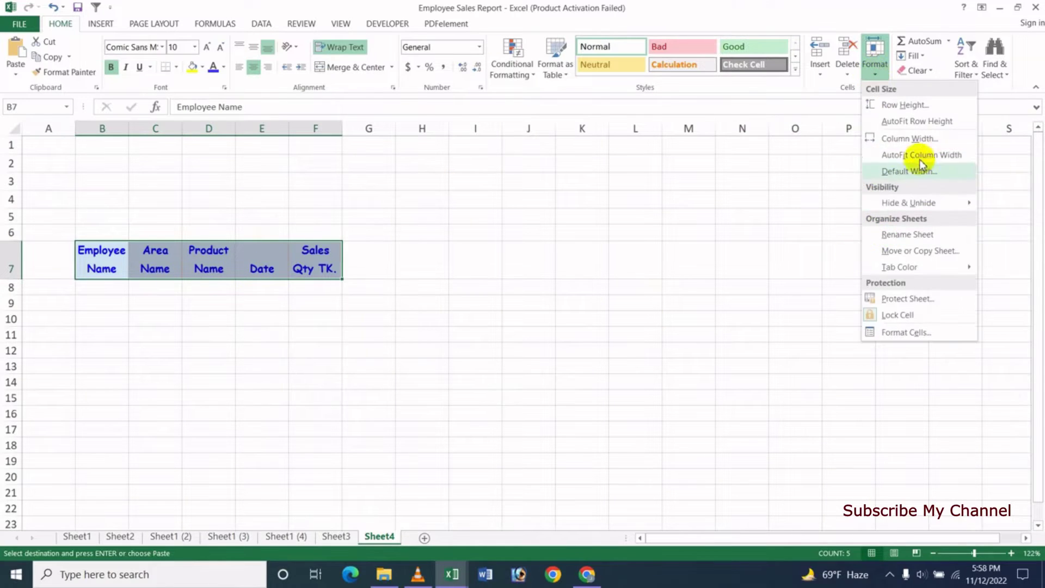
click(917, 139)
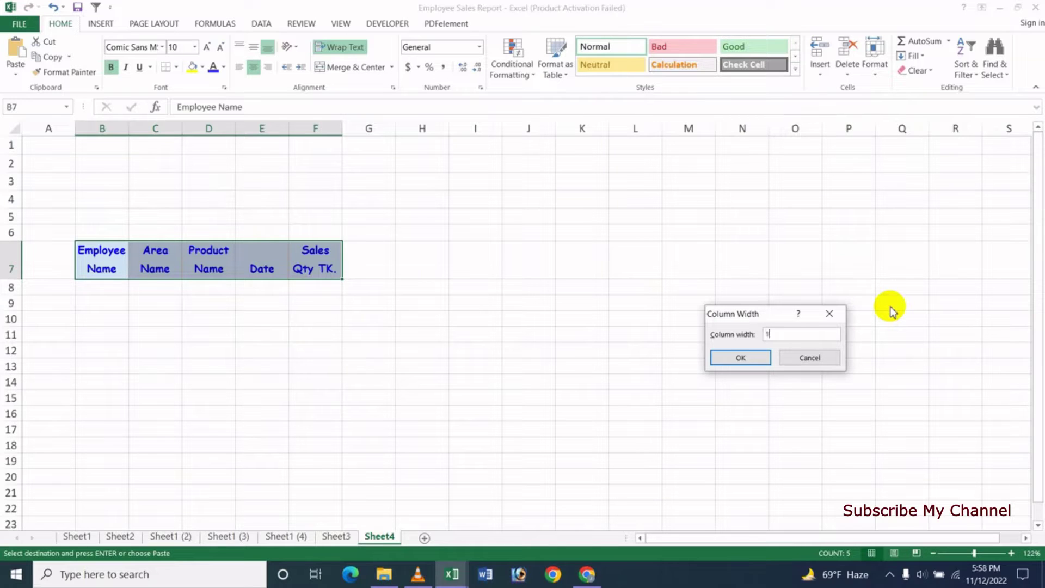
text(4)
key(Return)
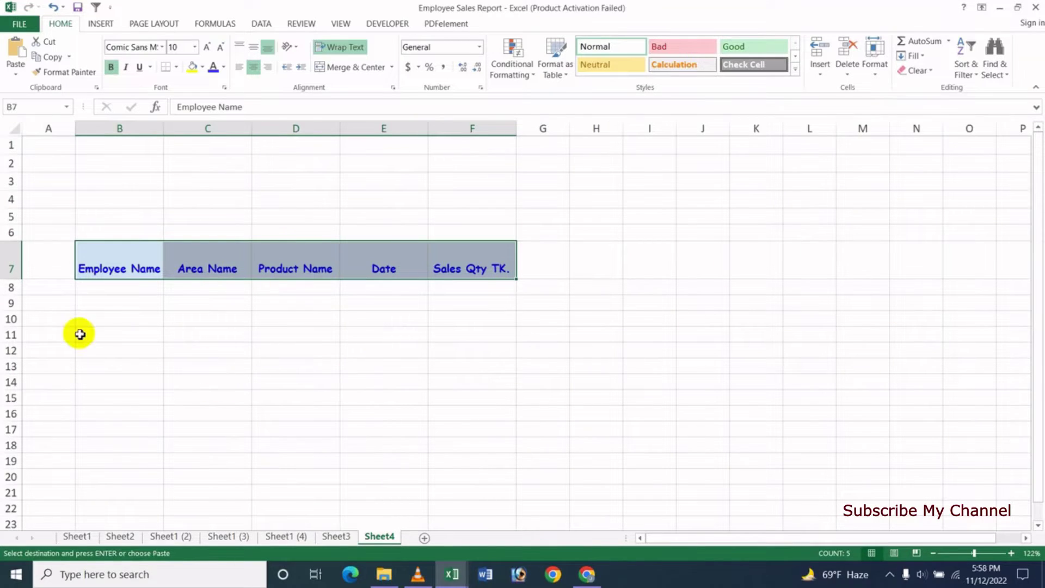
Step: Return row 7 to normal height and paste Employee Name, Area Name, Product Name into B3:D3
drag(17, 279, 24, 257)
click(346, 329)
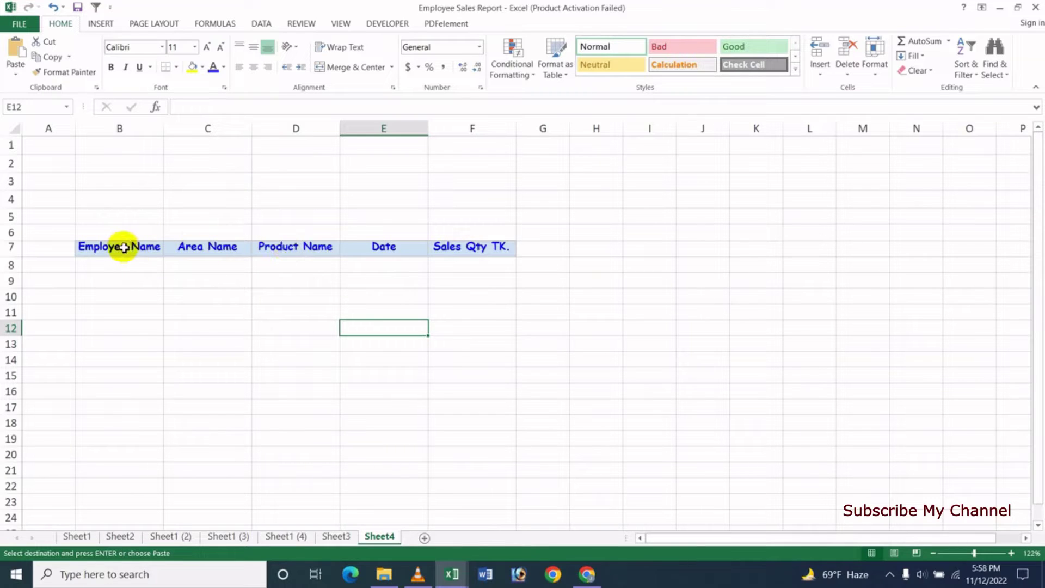
drag(141, 248, 305, 248)
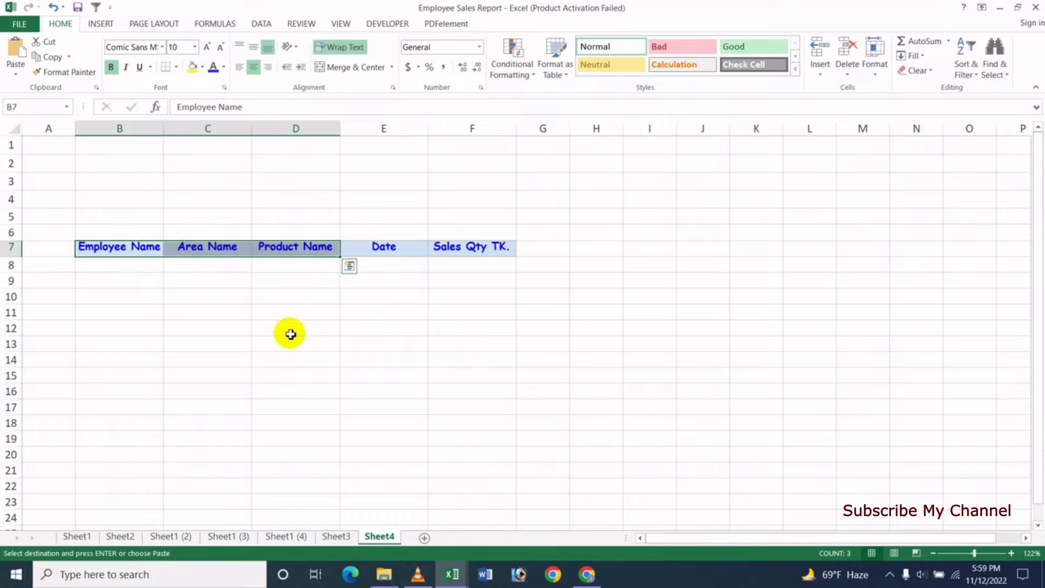
click(123, 183)
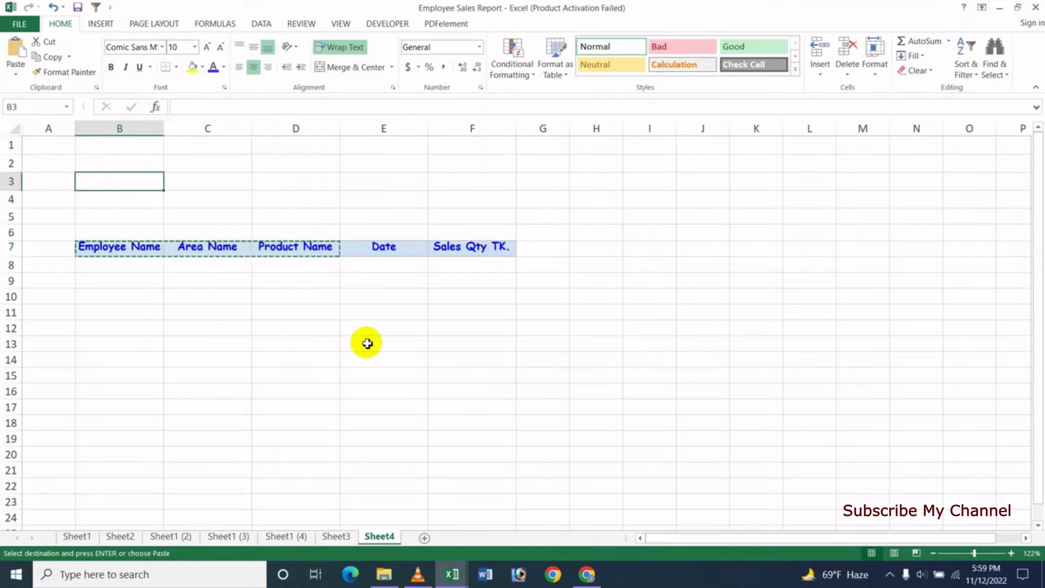
key(ctrl+v)
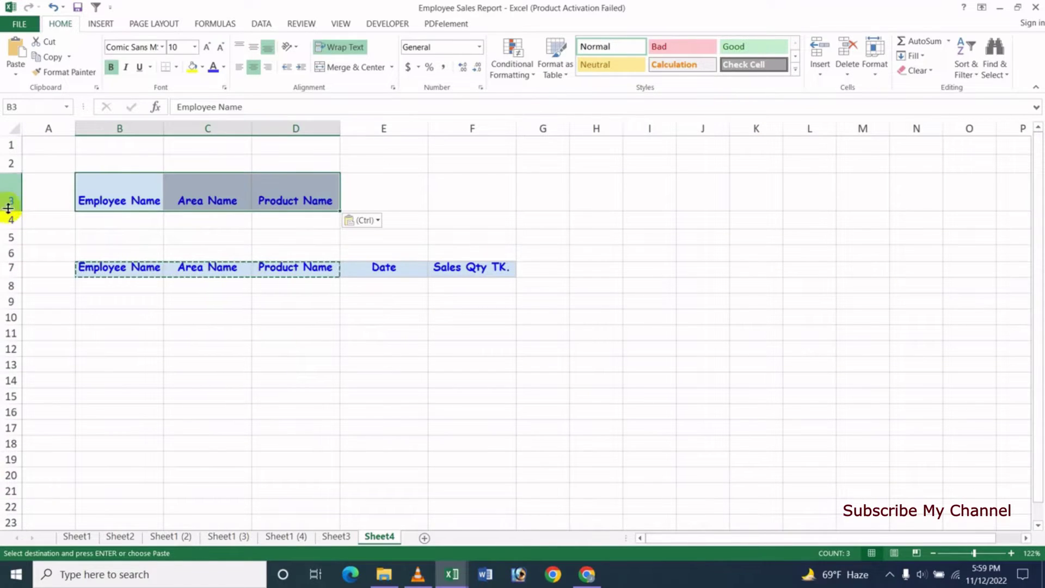
Step: Reset row 3 to normal height and select B4:D4 beneath the search headings
drag(8, 208, 8, 189)
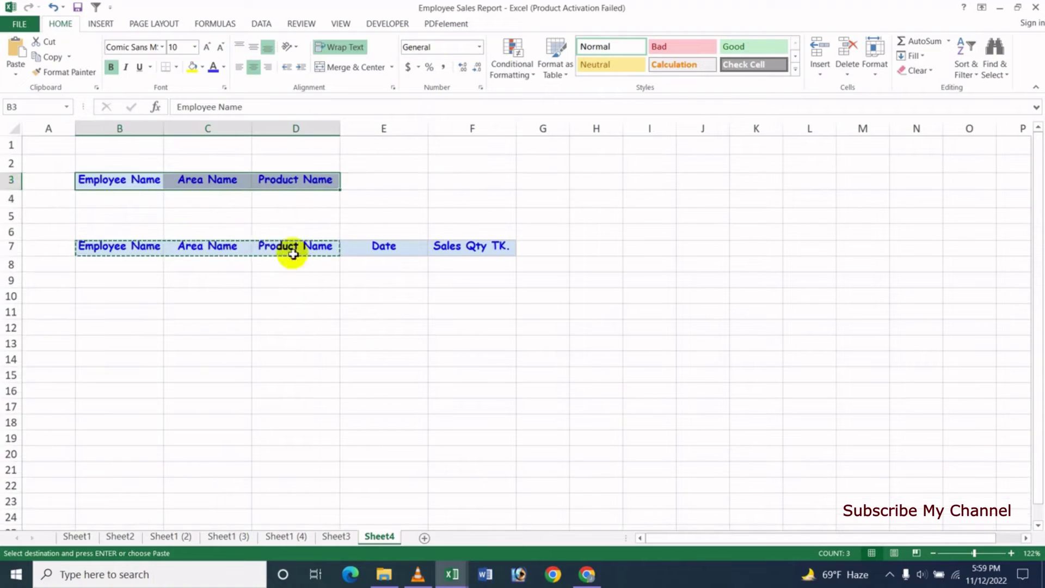
click(328, 330)
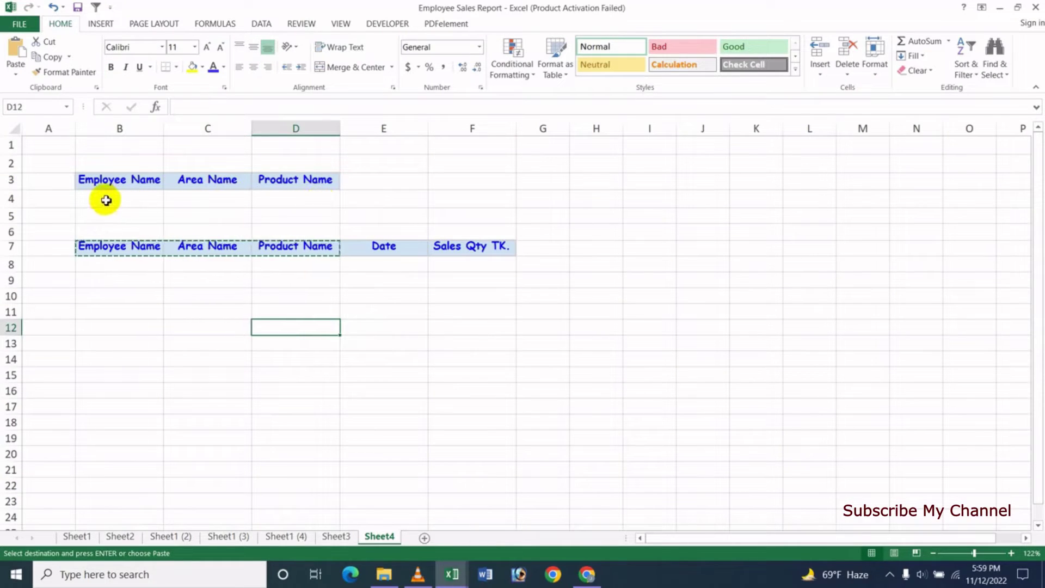
drag(103, 203, 265, 202)
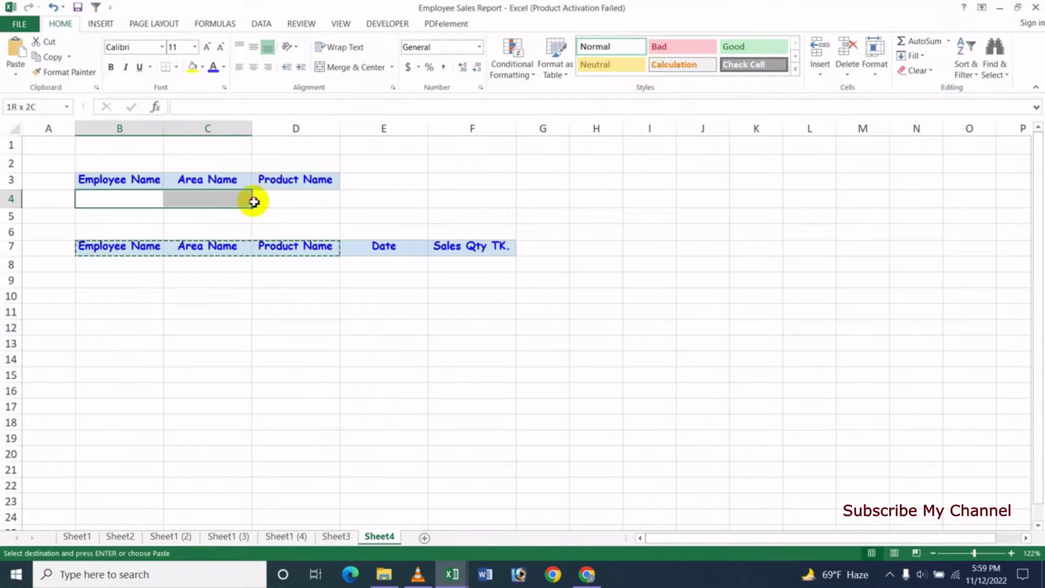
Step: Fill B4:D4 yellow, add all borders and make the cells bold as search inputs
click(192, 68)
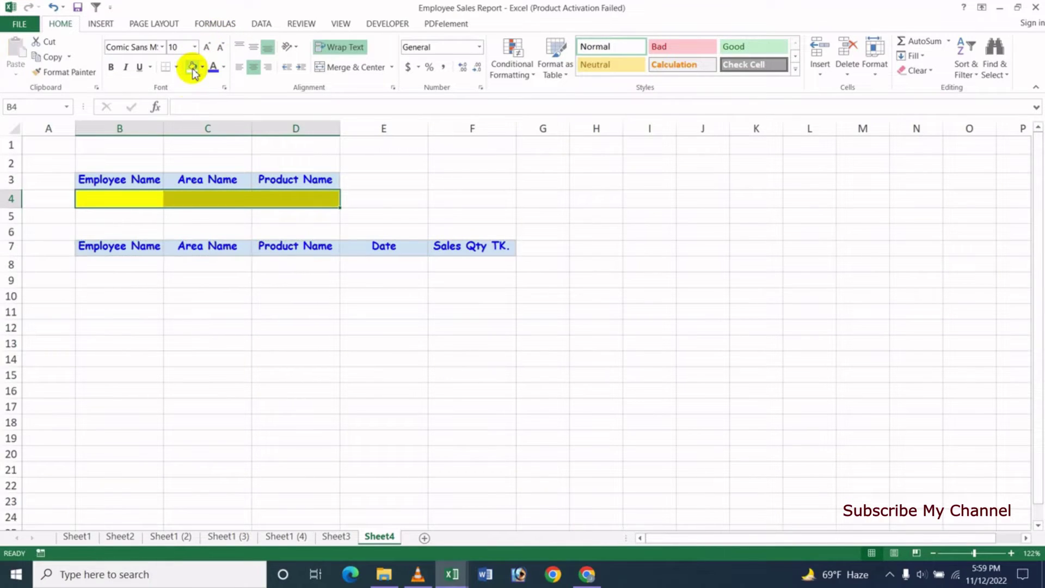
click(231, 325)
drag(129, 200, 269, 198)
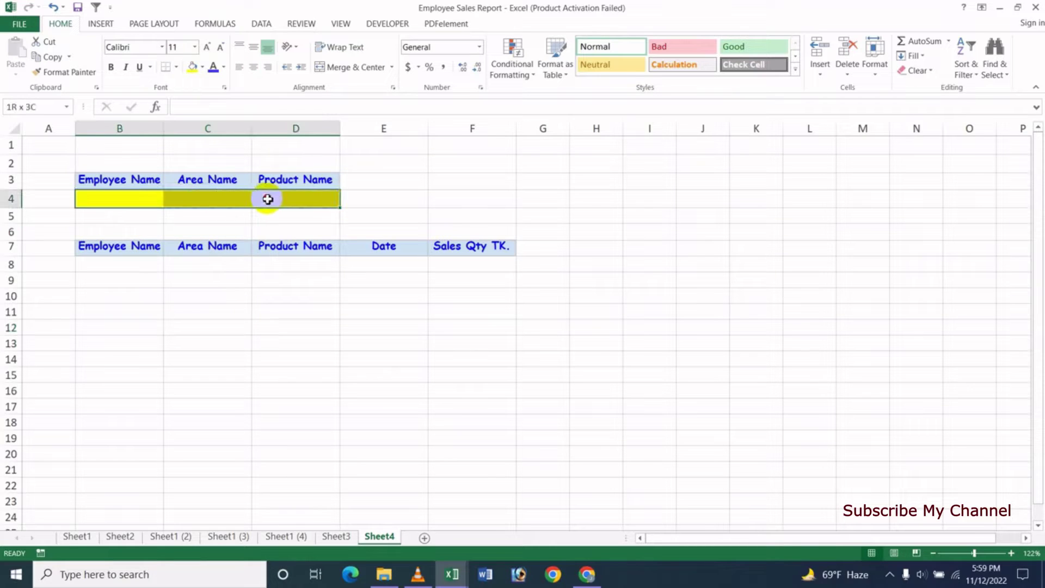
click(175, 67)
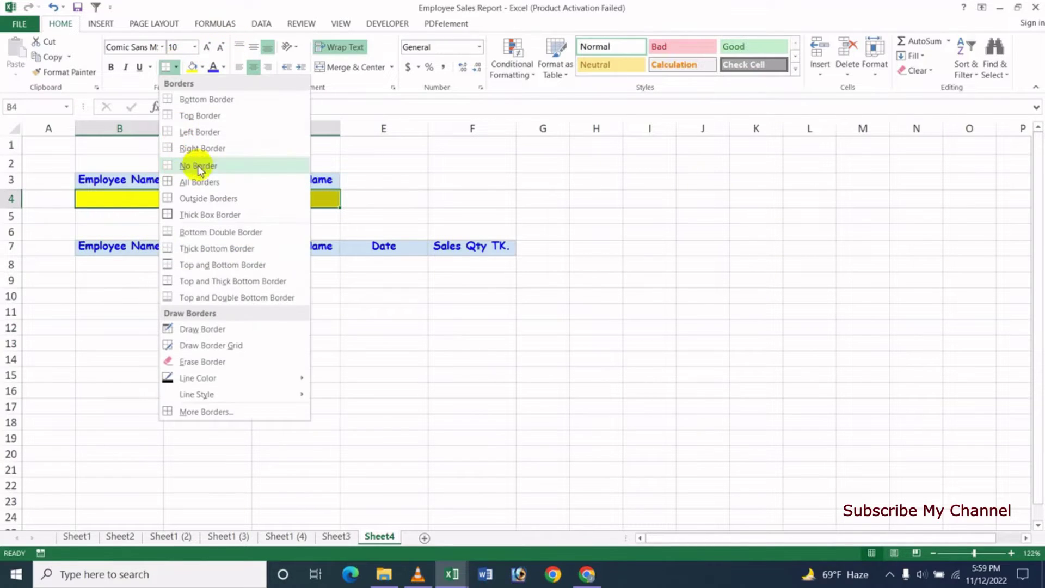
click(191, 185)
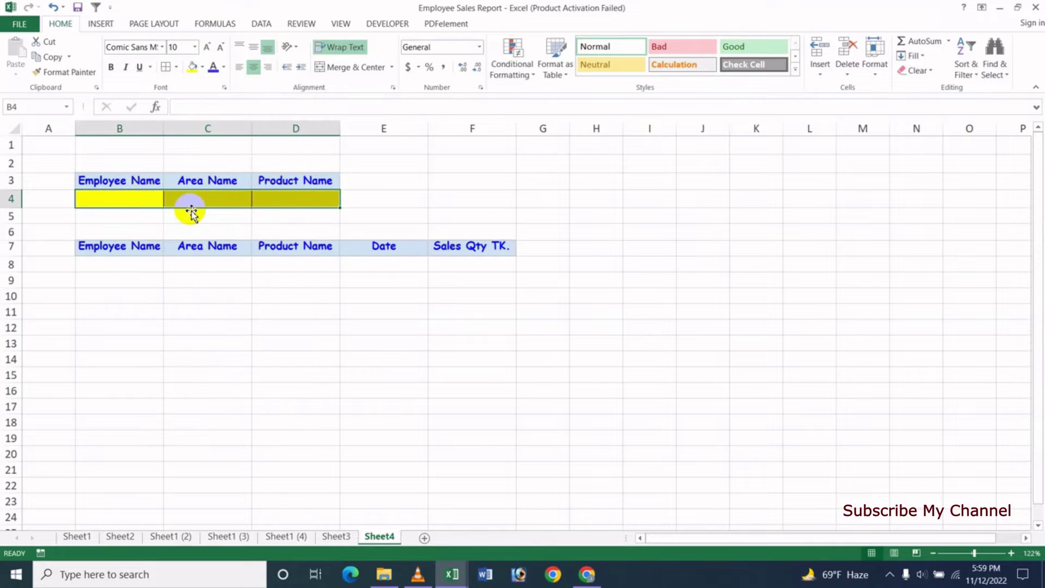
click(111, 67)
click(140, 205)
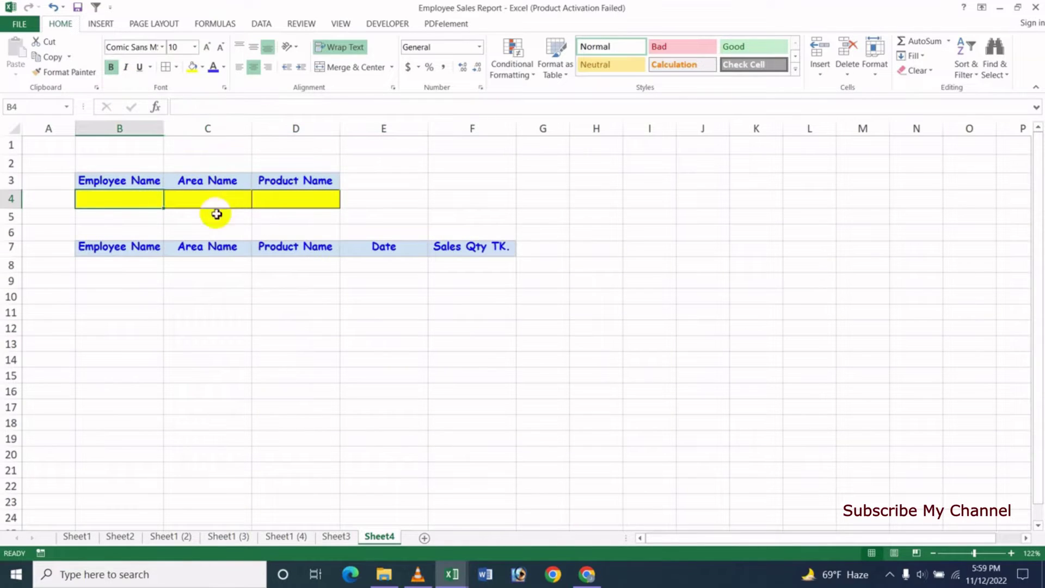
click(222, 201)
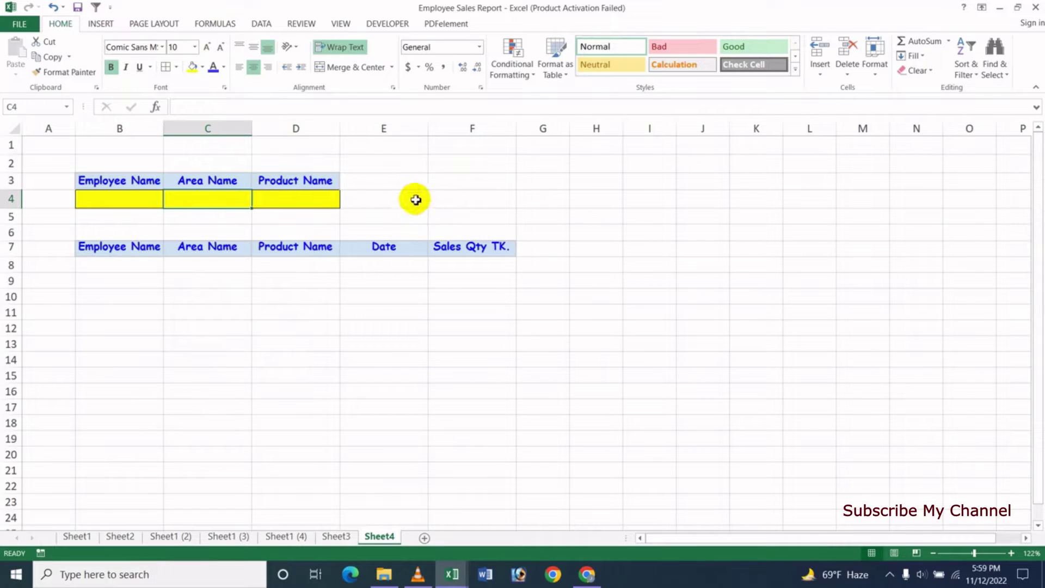
click(100, 23)
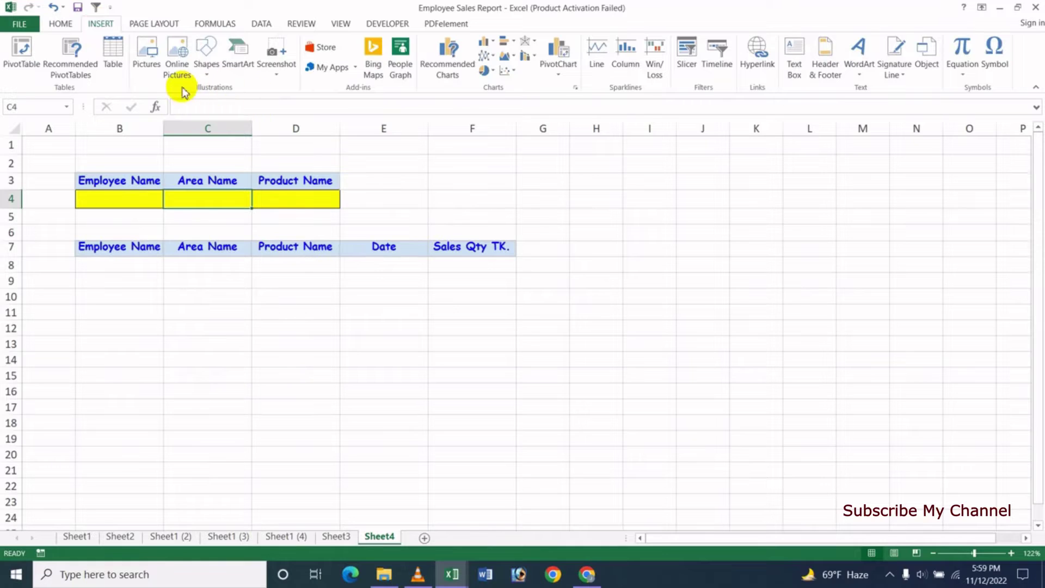
Step: Draw a rounded rectangle labelled Search over E3:F4 and nudge it slightly left
click(206, 62)
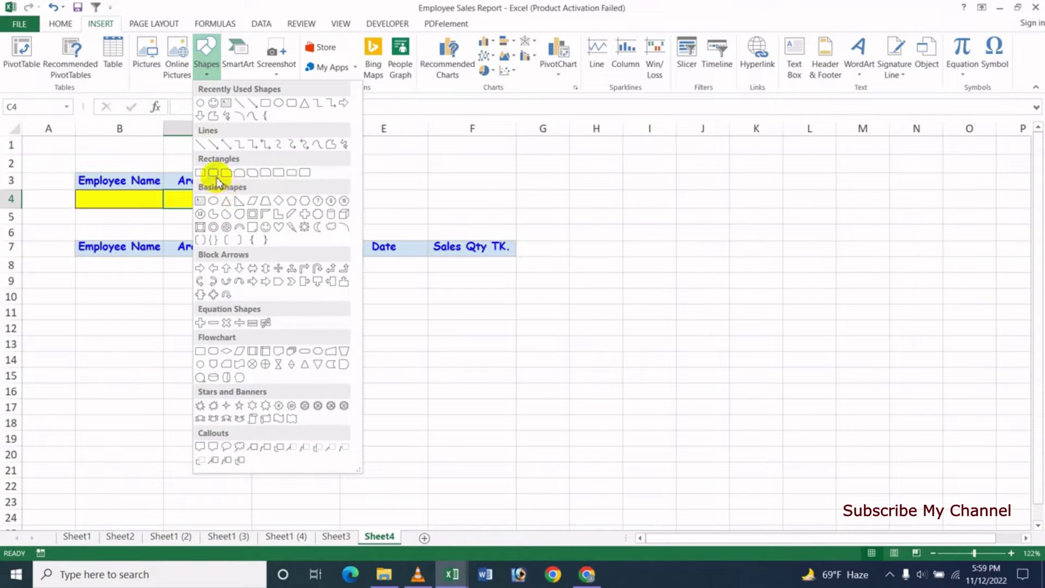
click(214, 175)
drag(383, 168, 492, 216)
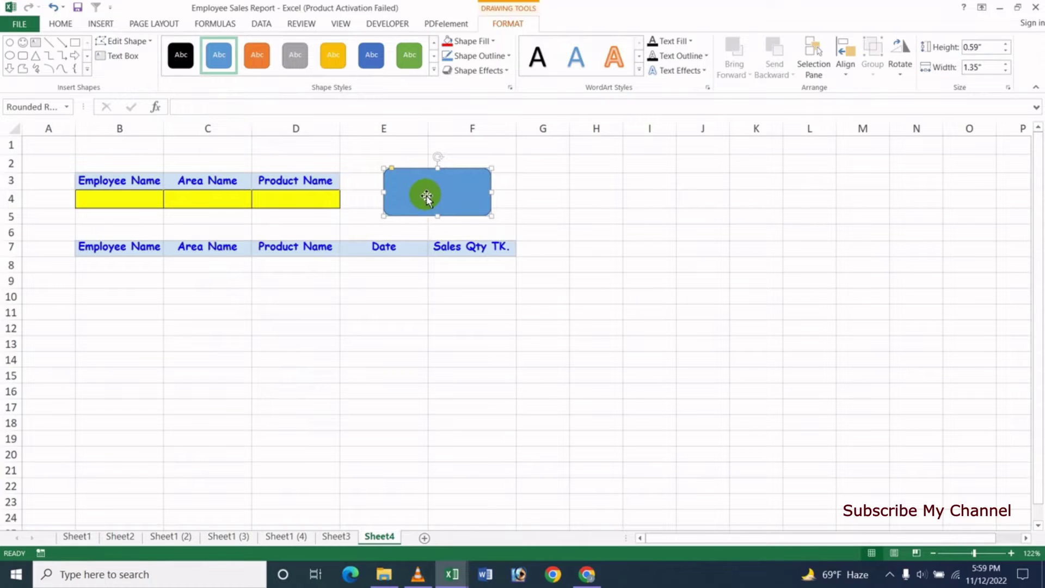
right_click(426, 197)
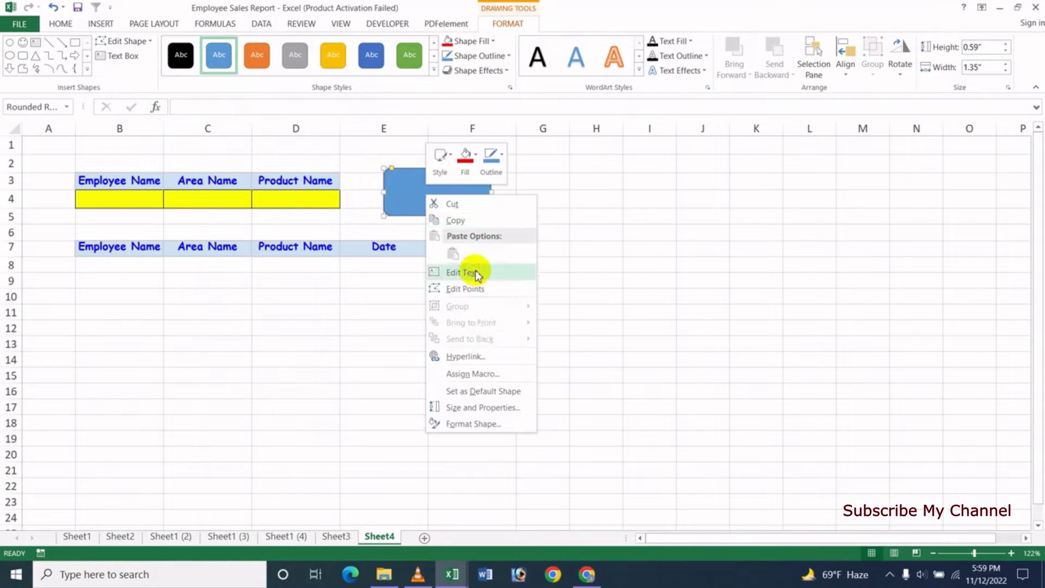
key(Escape)
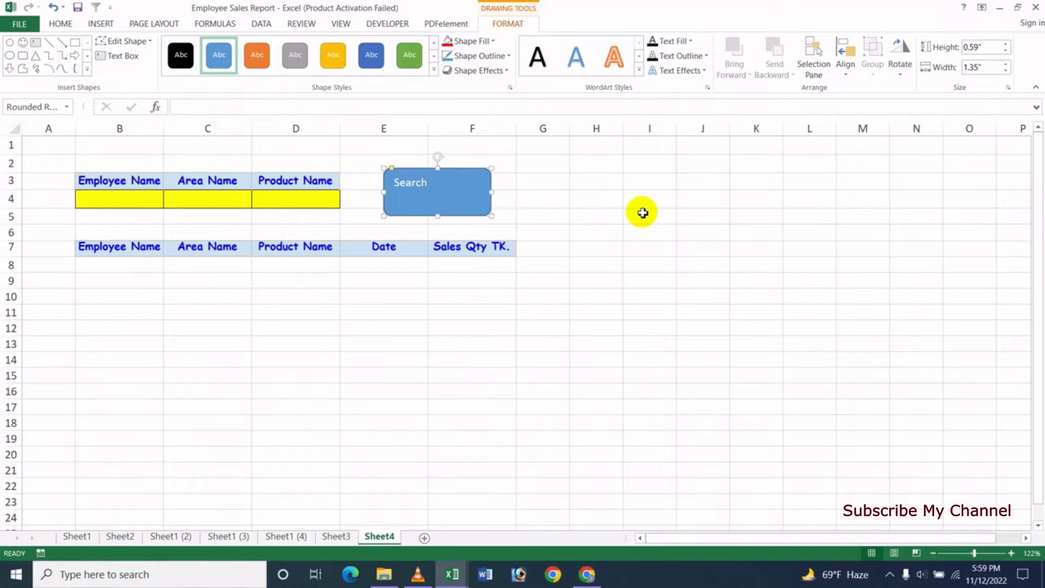
click(419, 188)
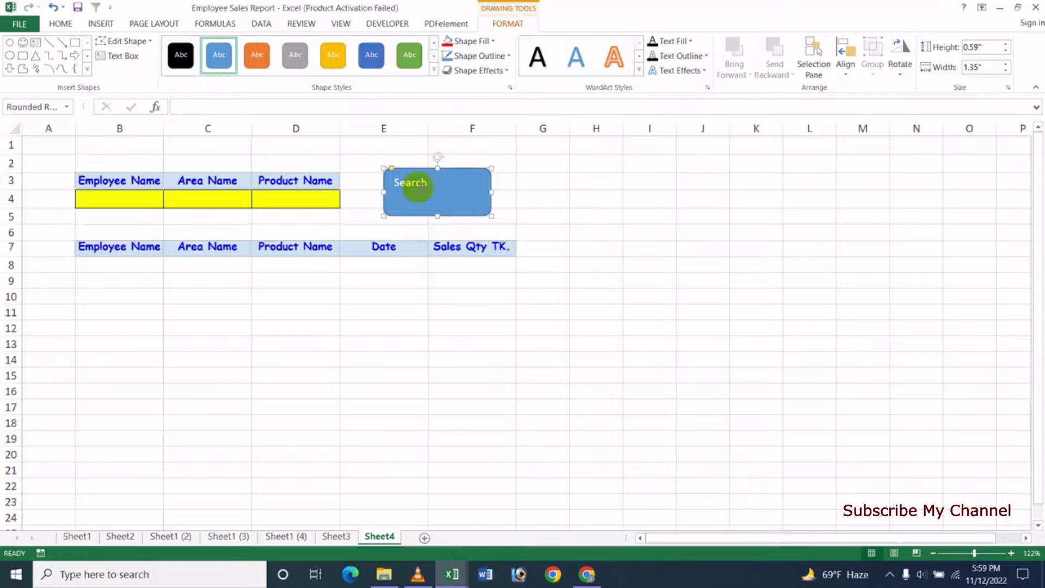
drag(430, 187, 414, 190)
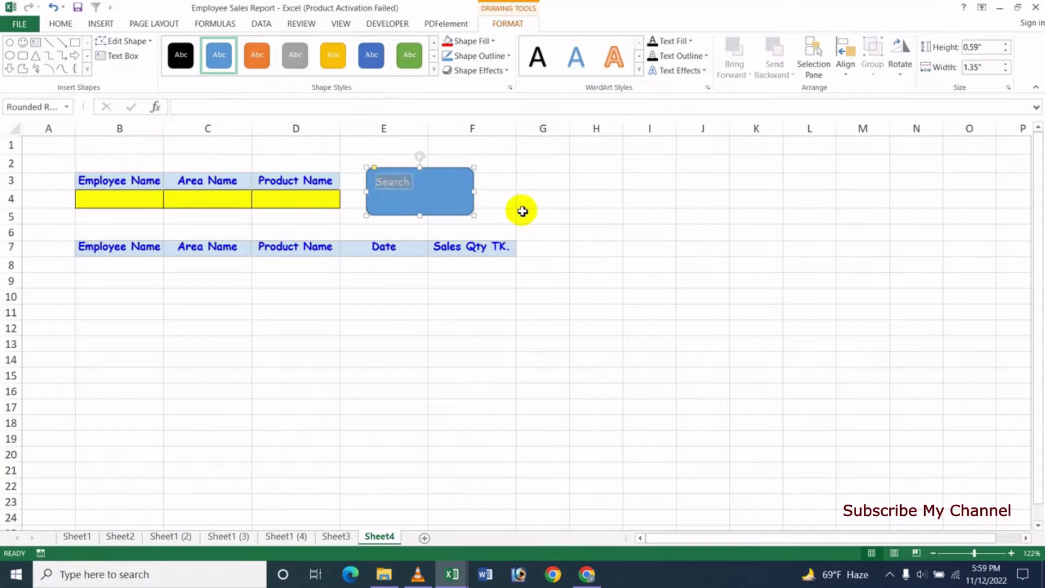
click(60, 24)
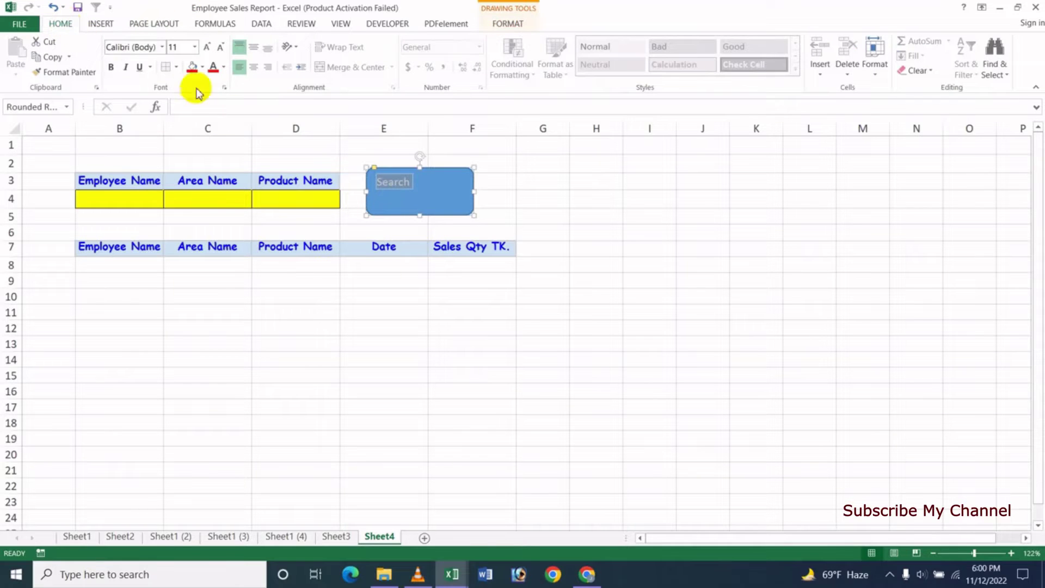
click(194, 47)
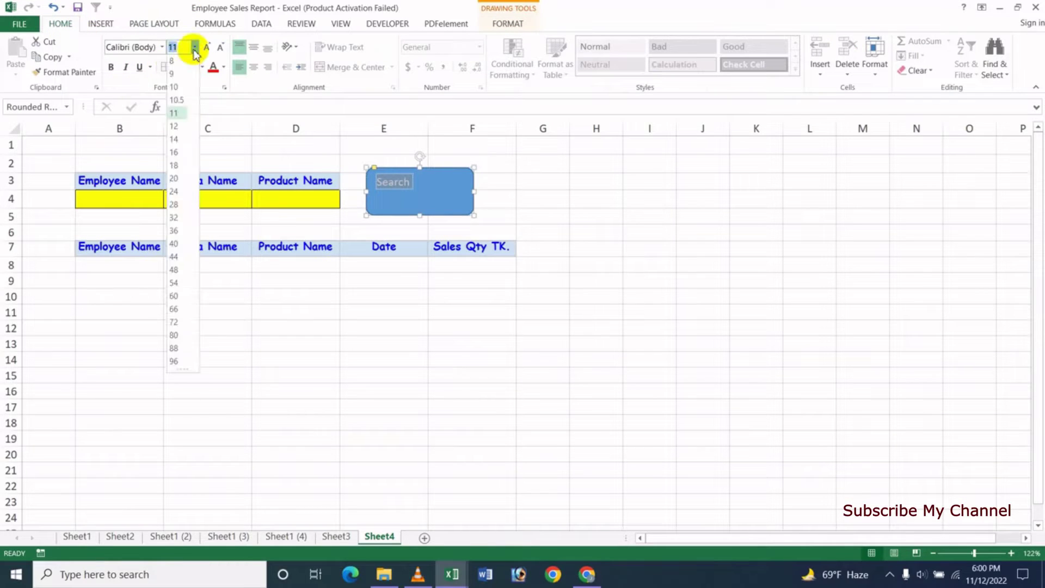
Step: Give the Search shape 20-pt red Arial Rounded MT Bold text, light orange fill, and shrink it slightly
click(175, 181)
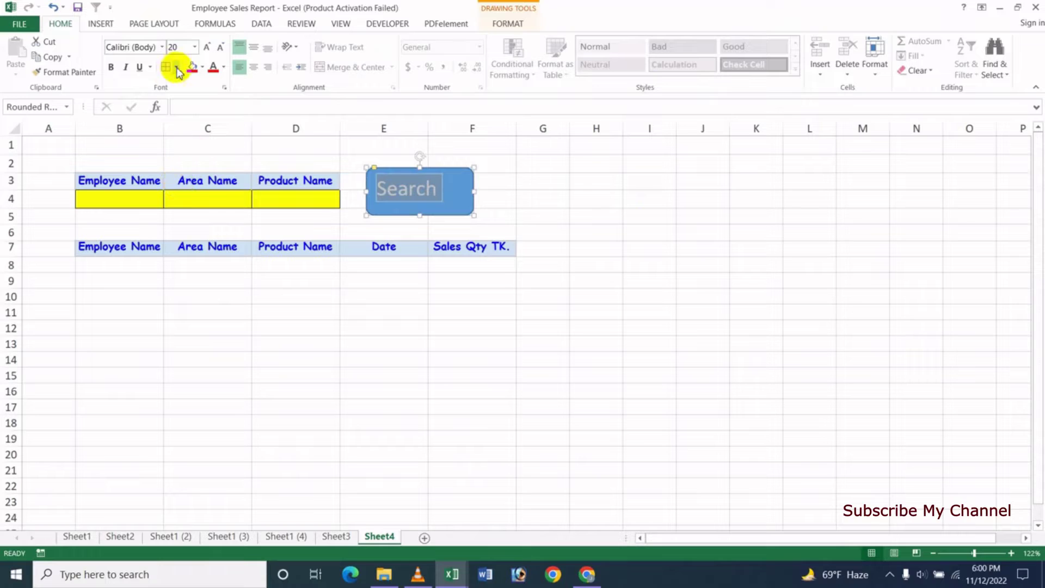
click(162, 47)
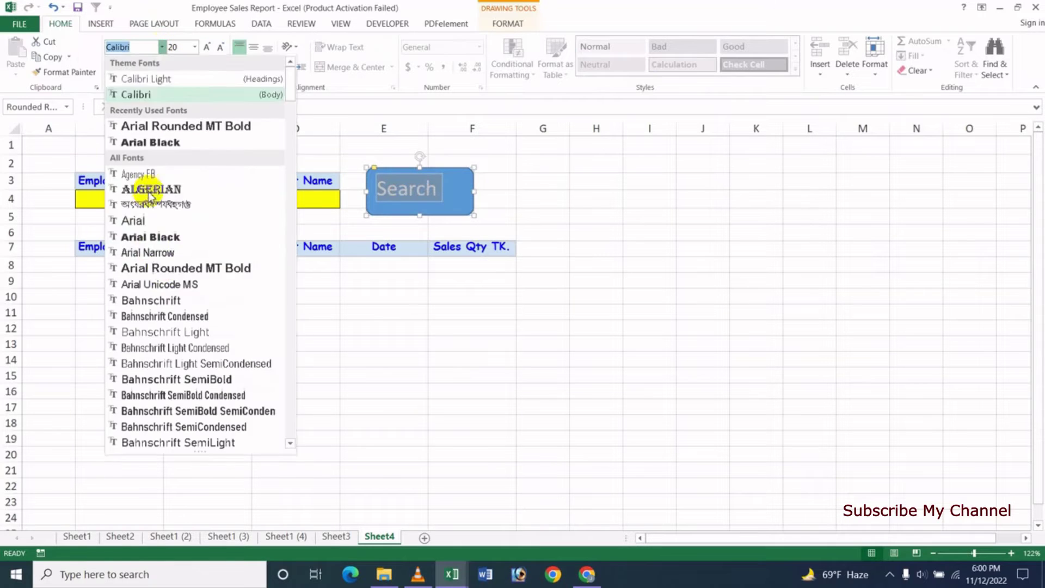
click(166, 271)
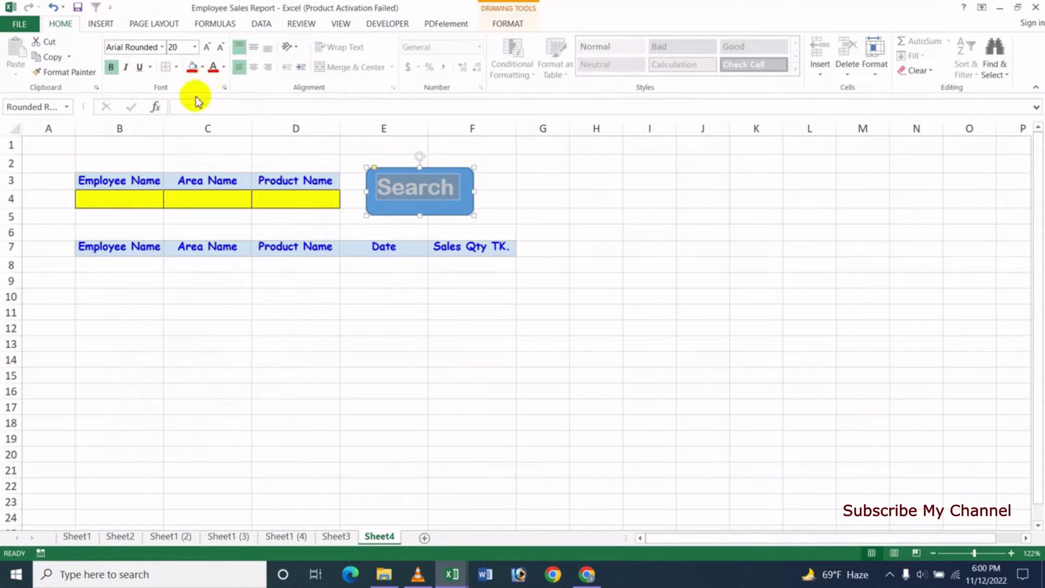
click(203, 67)
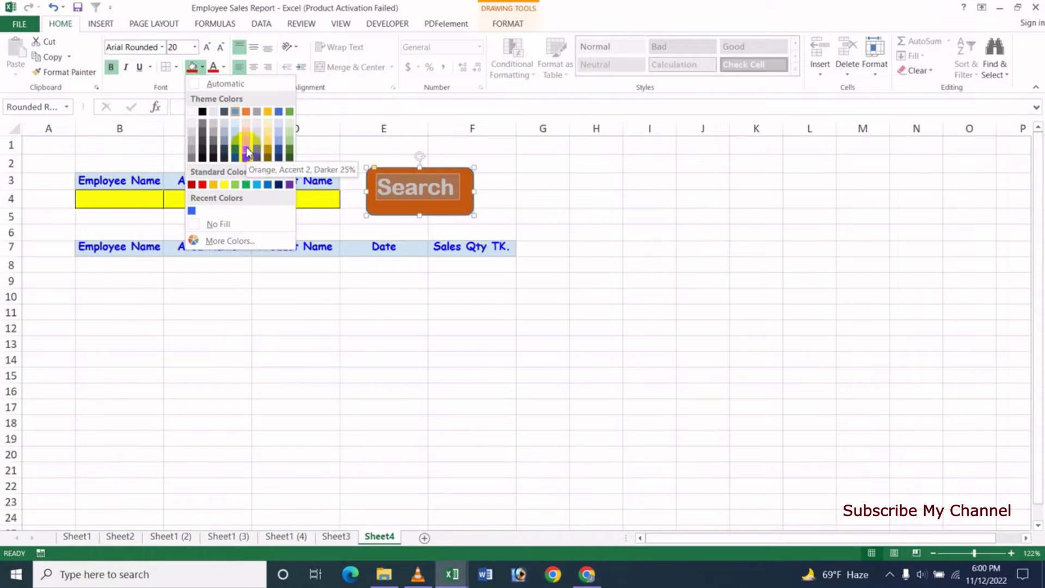
click(246, 135)
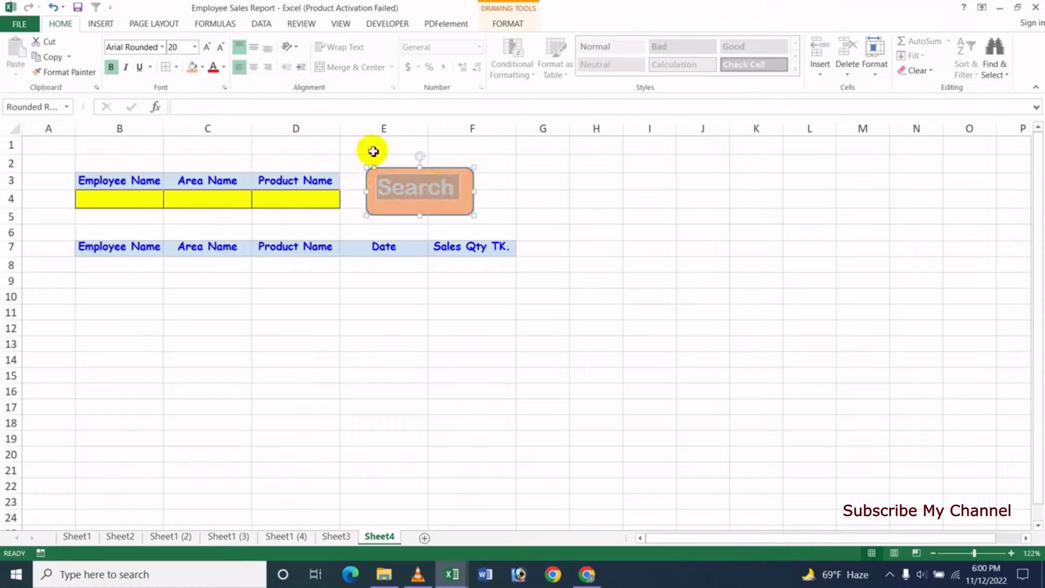
click(214, 68)
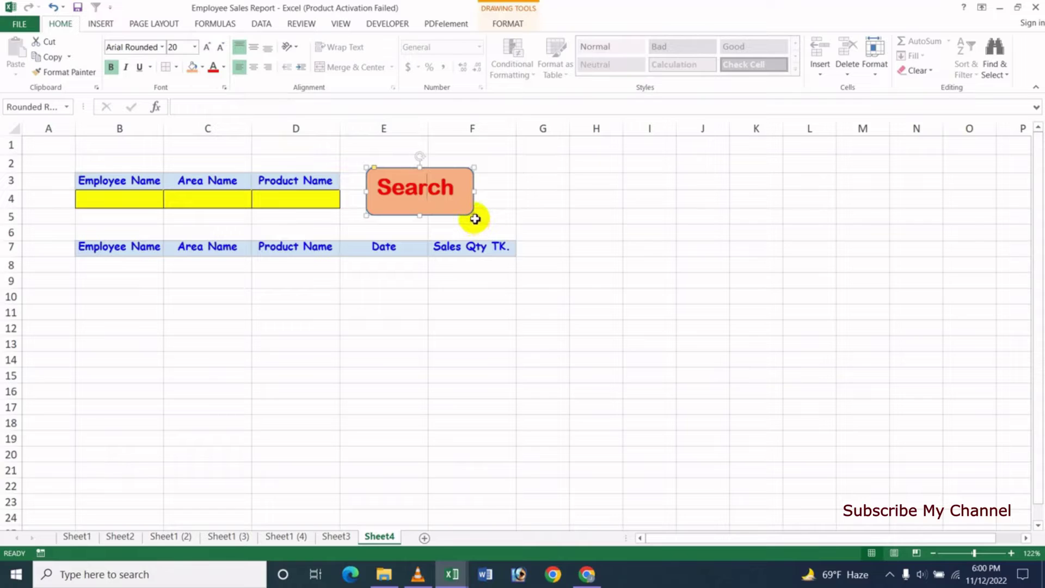
drag(472, 216, 468, 204)
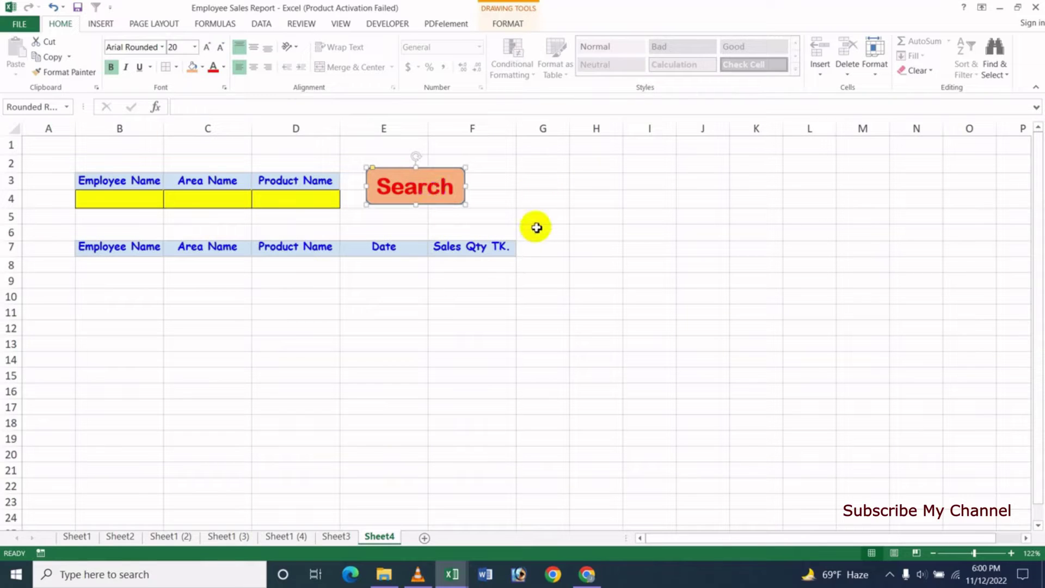
click(538, 206)
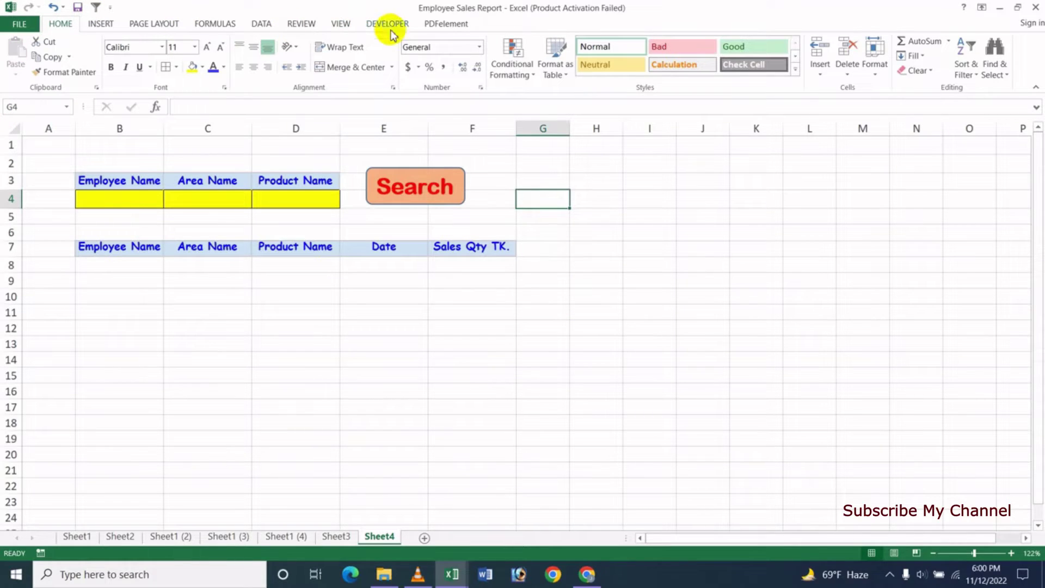
Step: Record a new macro named Multiple_CriteriaSearchBox with storage set to Personal Macro Workbook
click(339, 24)
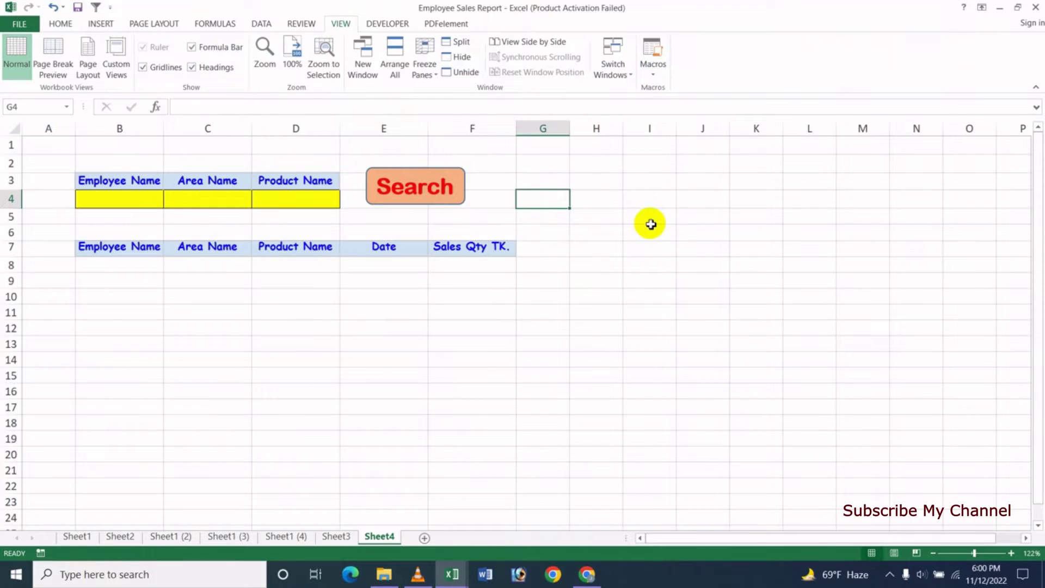
click(653, 76)
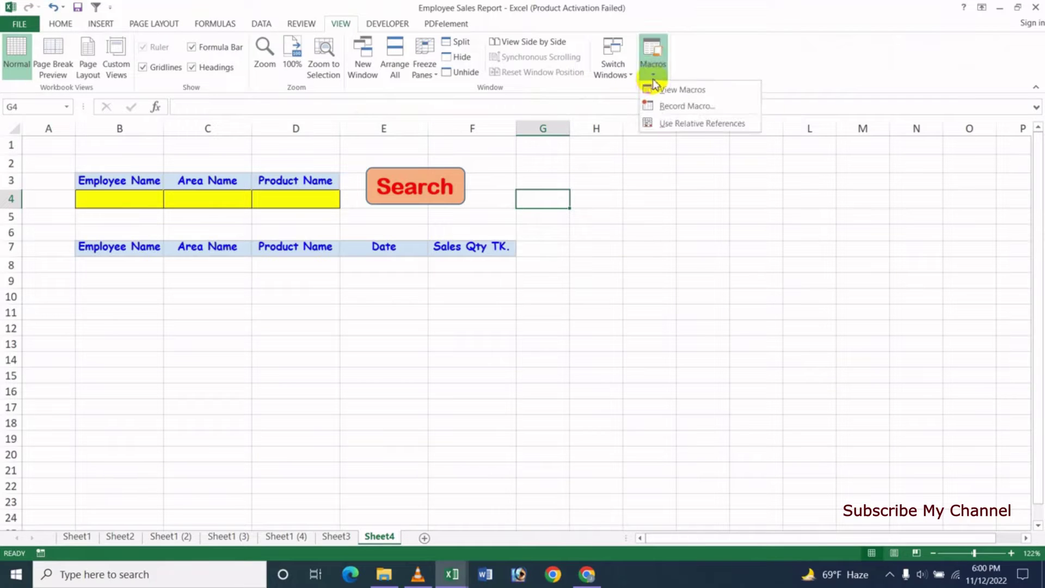
click(682, 107)
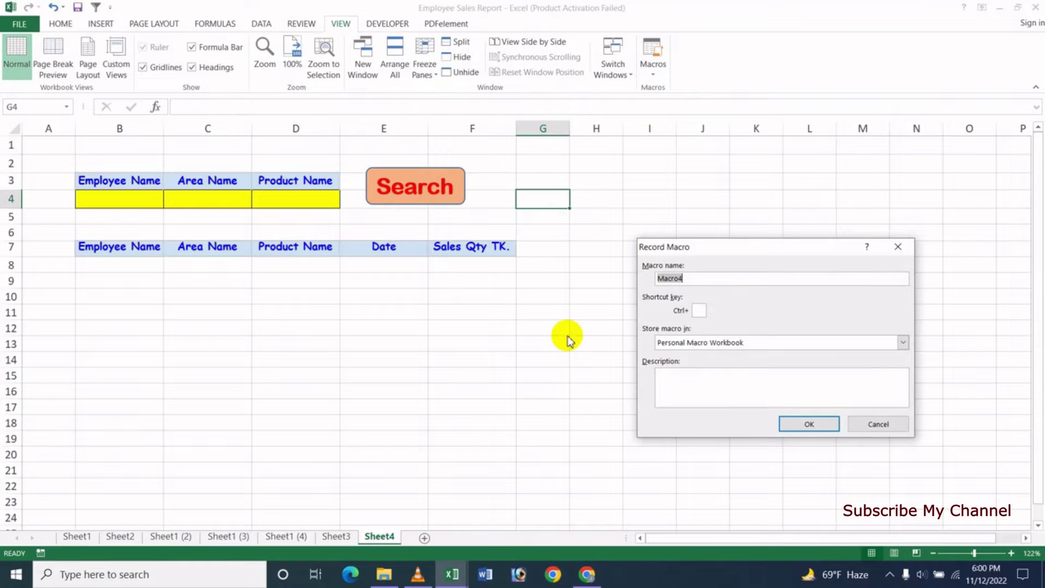
drag(765, 246, 714, 250)
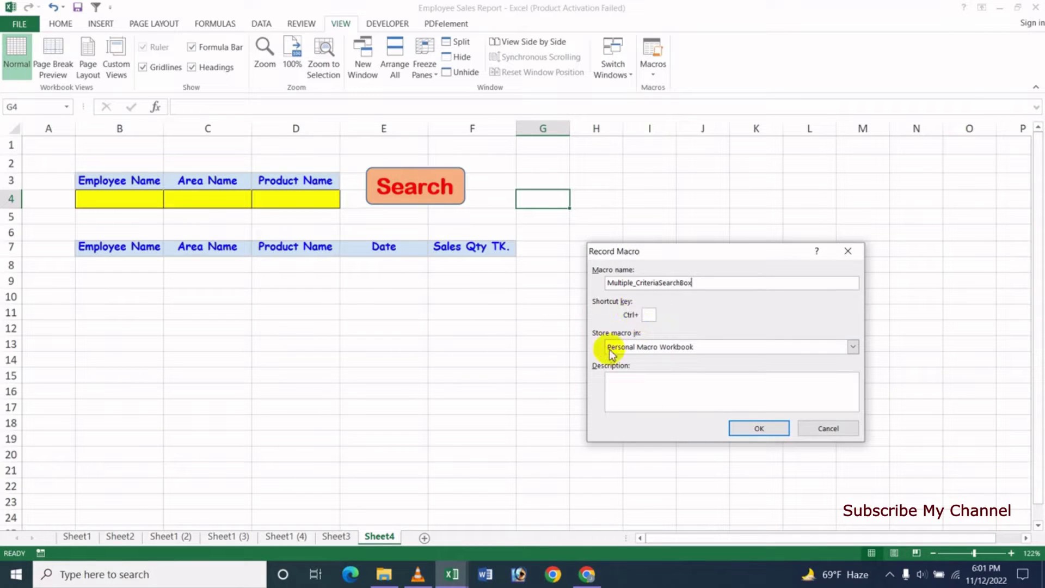
click(852, 347)
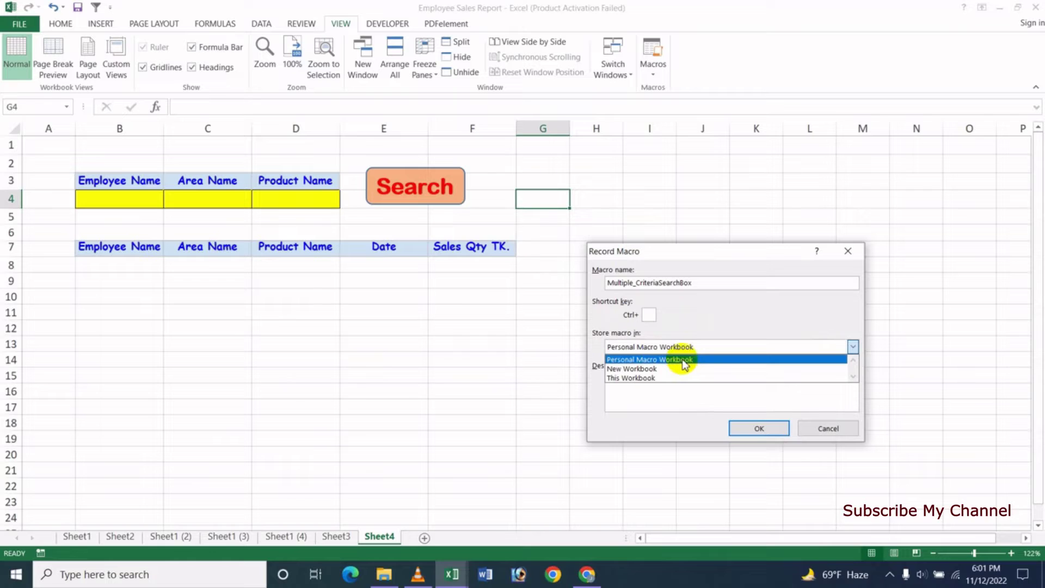
click(681, 359)
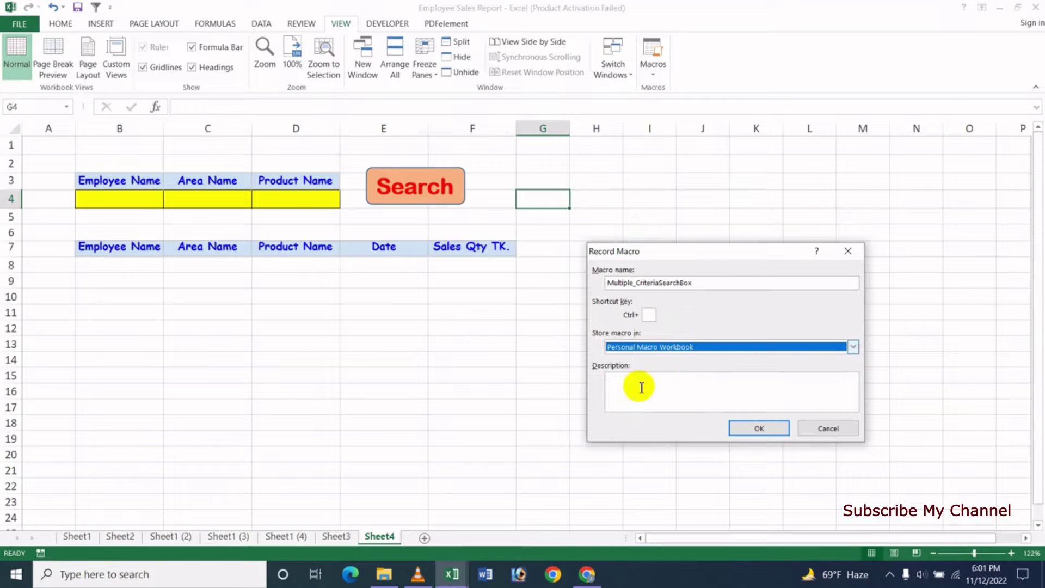
click(756, 429)
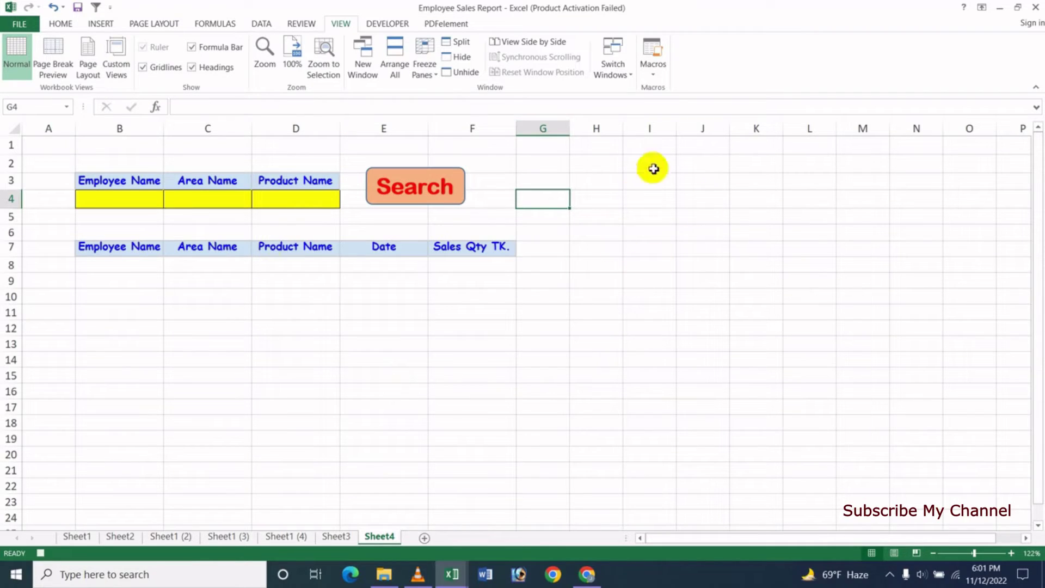
Step: Open the Data tab's Advanced Filter and choose Copy to another location
click(654, 76)
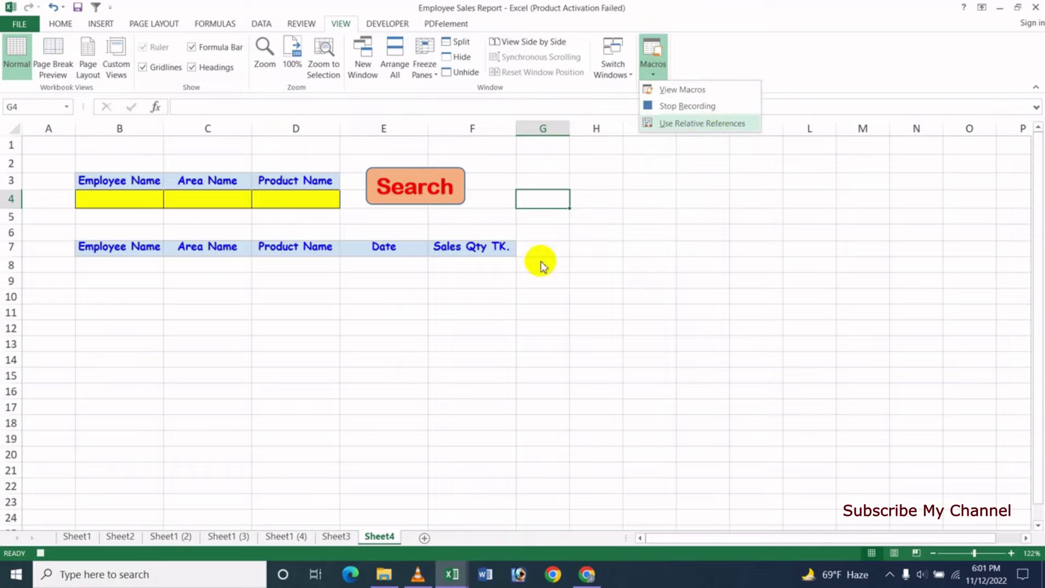
click(370, 322)
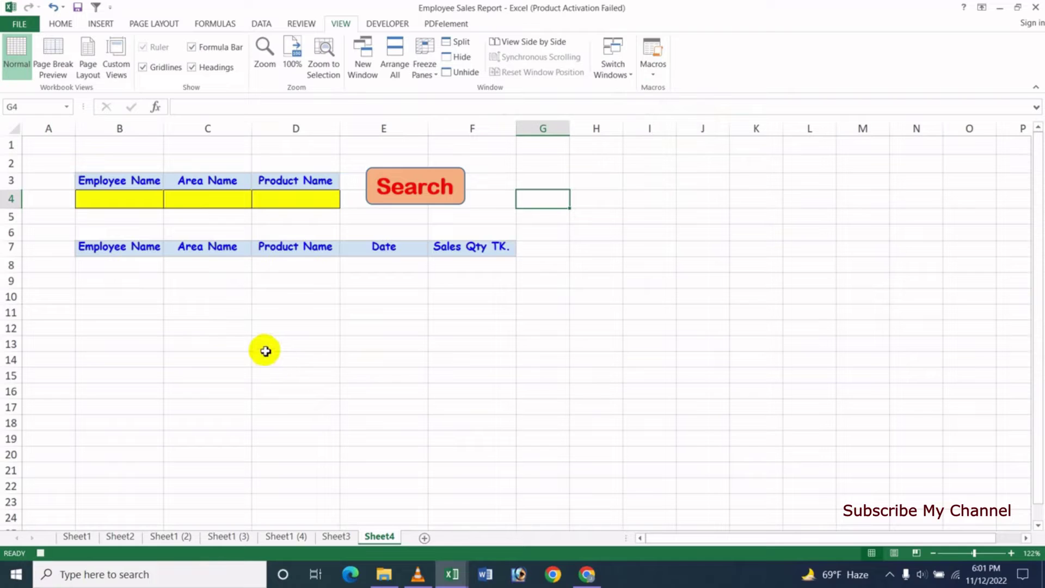
click(259, 25)
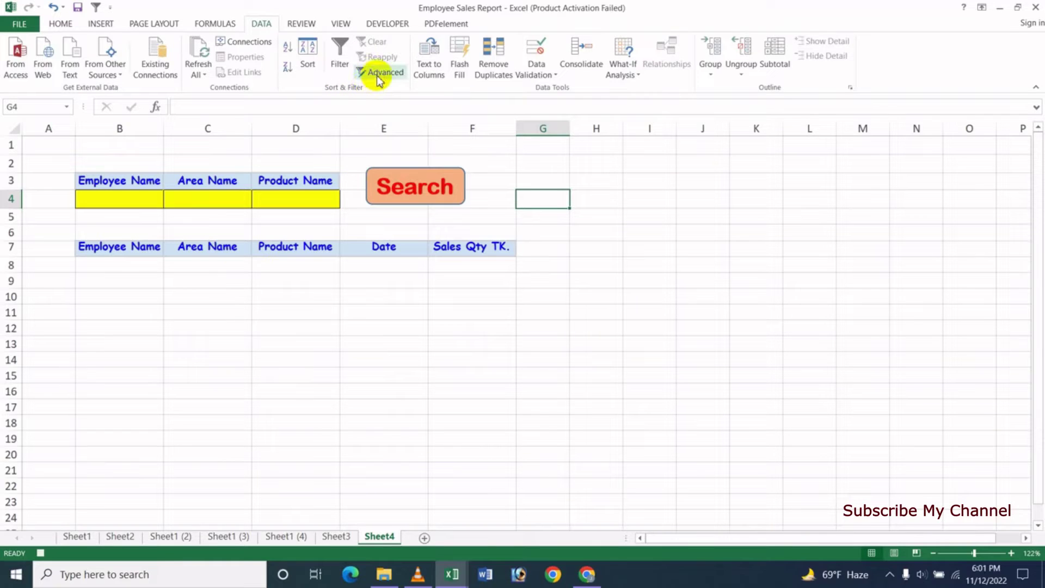
click(379, 76)
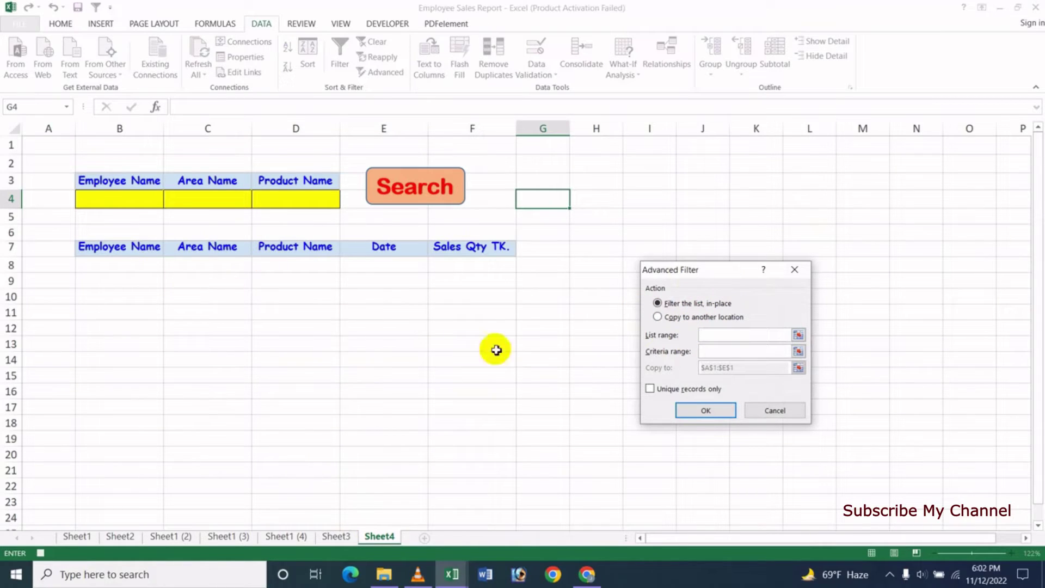
click(660, 317)
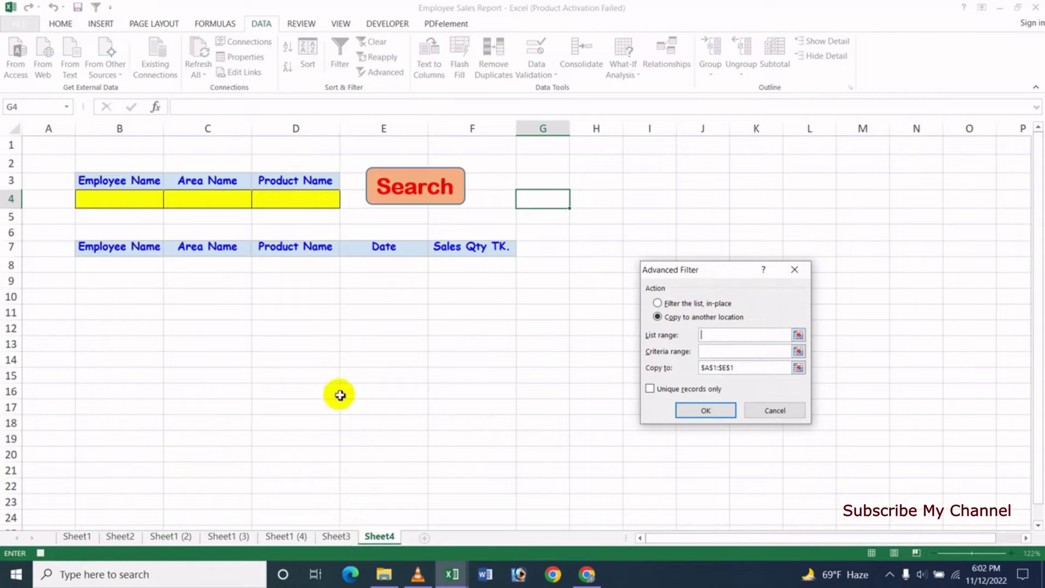
Step: Set the list range to Sheet3!$A$1:$E$18 and return to Sheet4
click(342, 537)
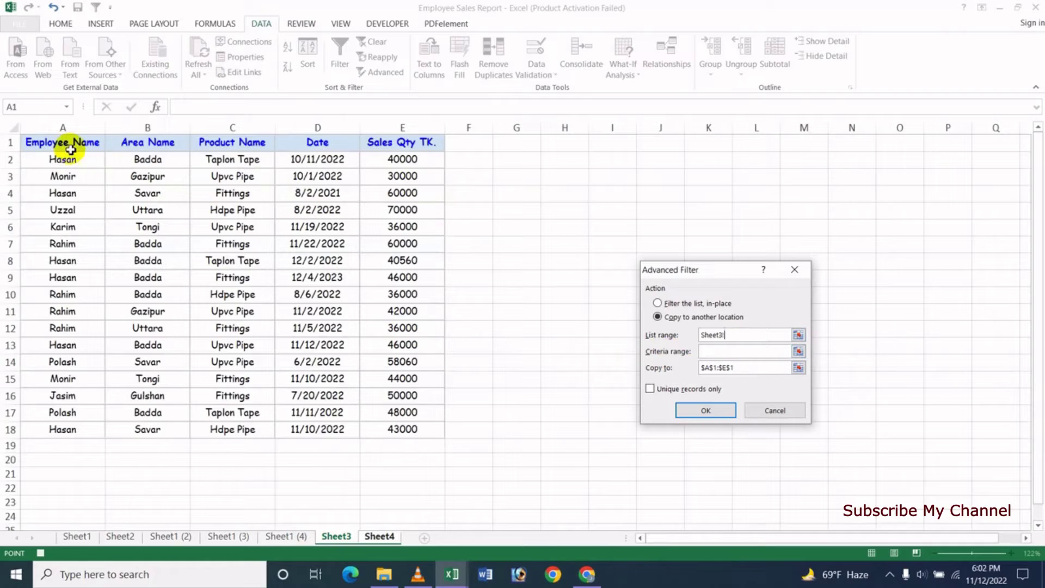
mouse_move(82, 142)
mouse_down()
mouse_move(347, 322)
mouse_move(403, 430)
mouse_up()
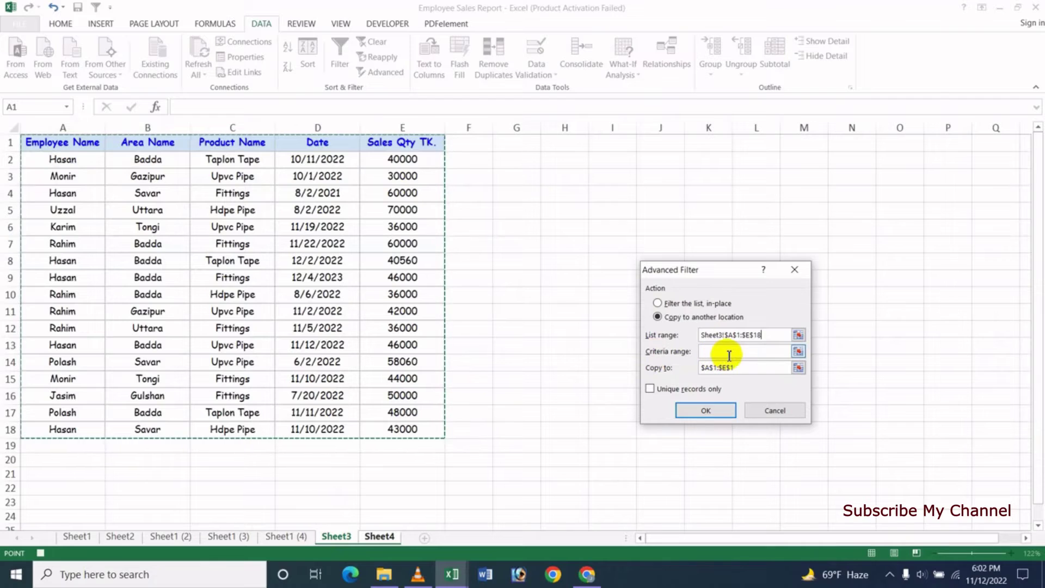
key(ctrl+Page_Down)
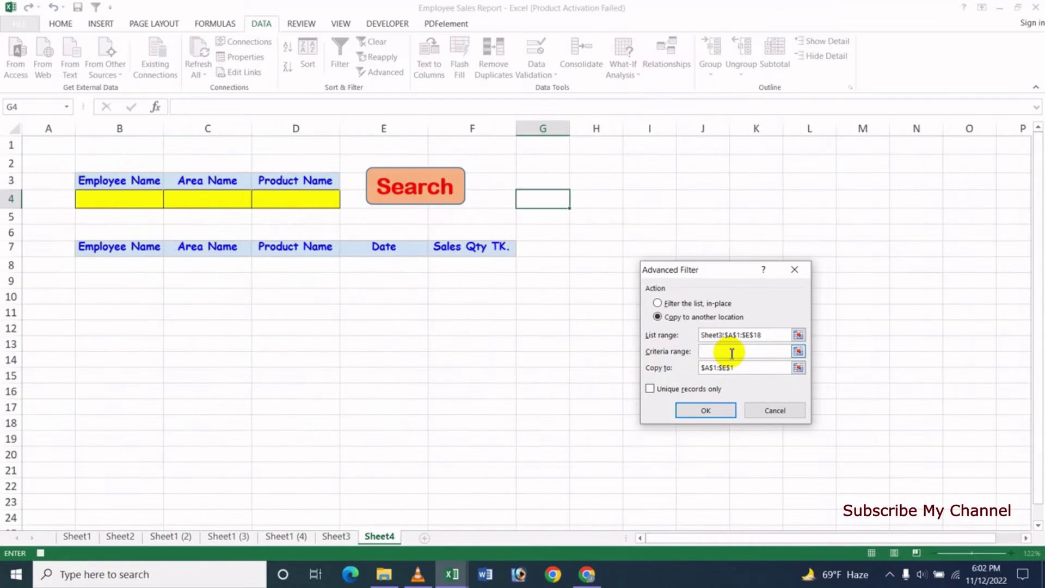
click(723, 354)
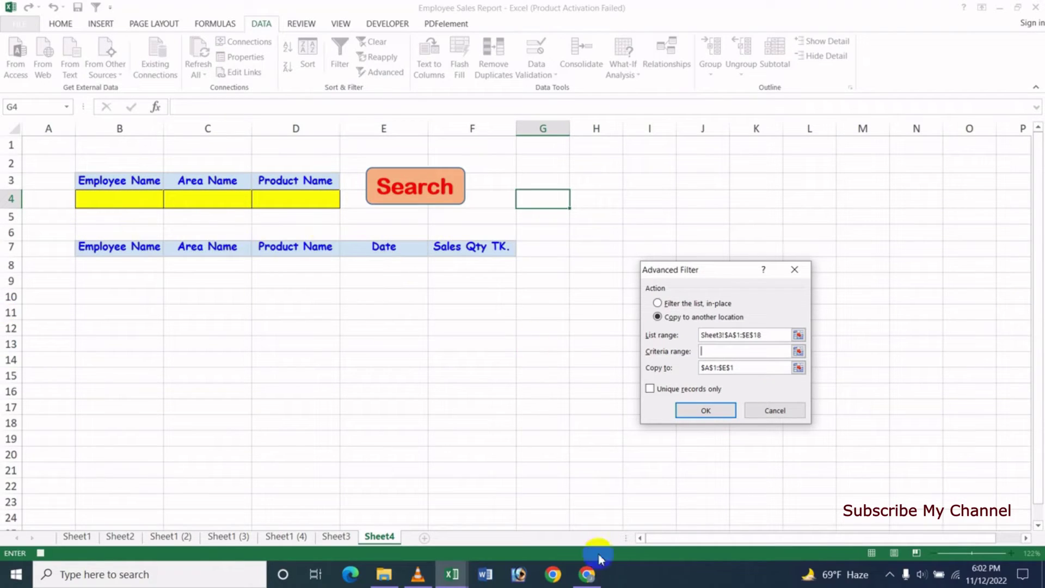
click(587, 574)
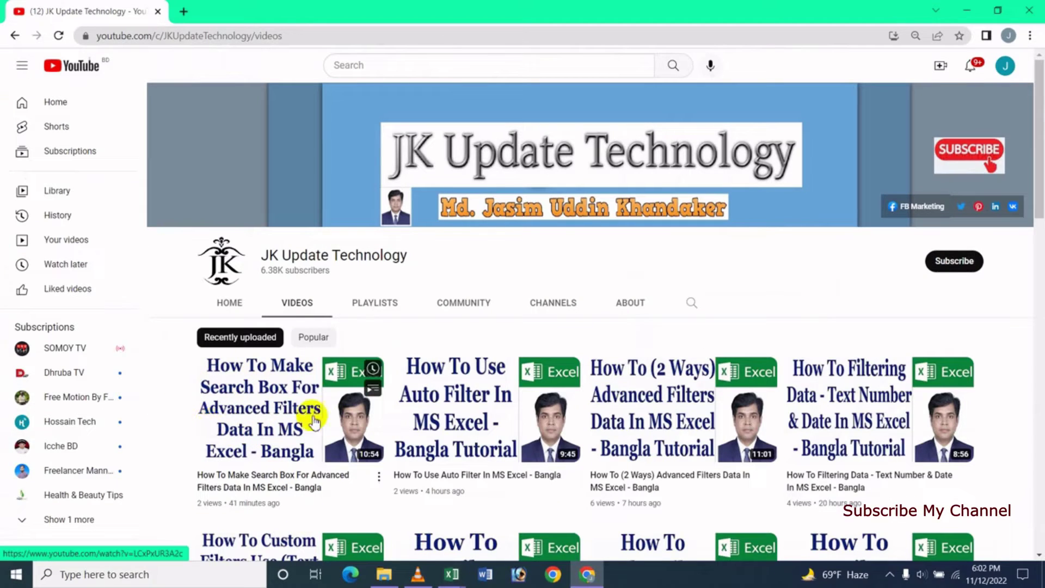
mouse_move(452, 574)
click(499, 535)
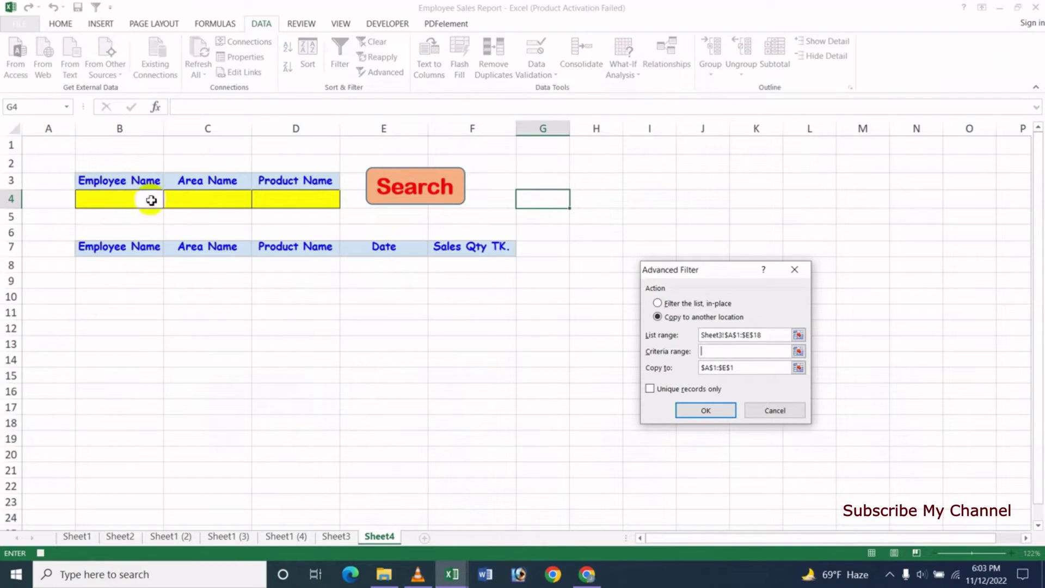
Step: Set criteria range Sheet4!$B$3:$D$4 and replace the Copy to range with Sheet4!$B$7:$F$7
drag(113, 182, 275, 200)
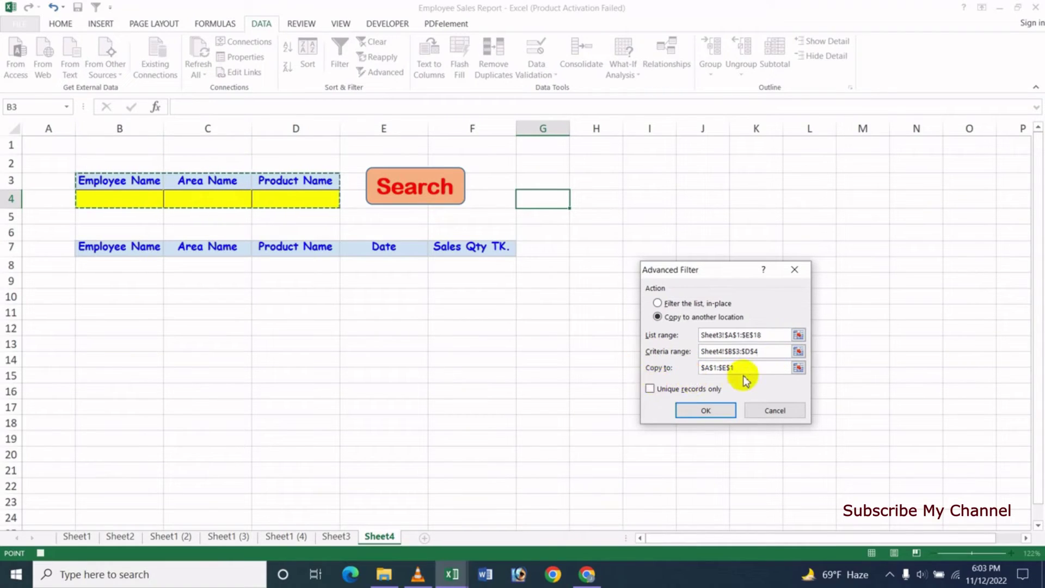
click(753, 368)
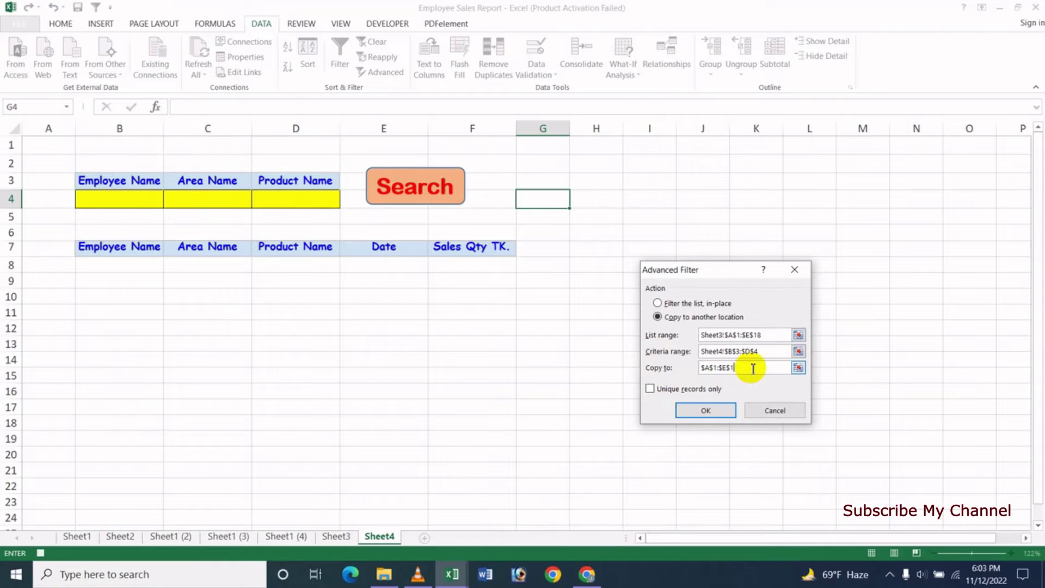
drag(751, 368, 698, 367)
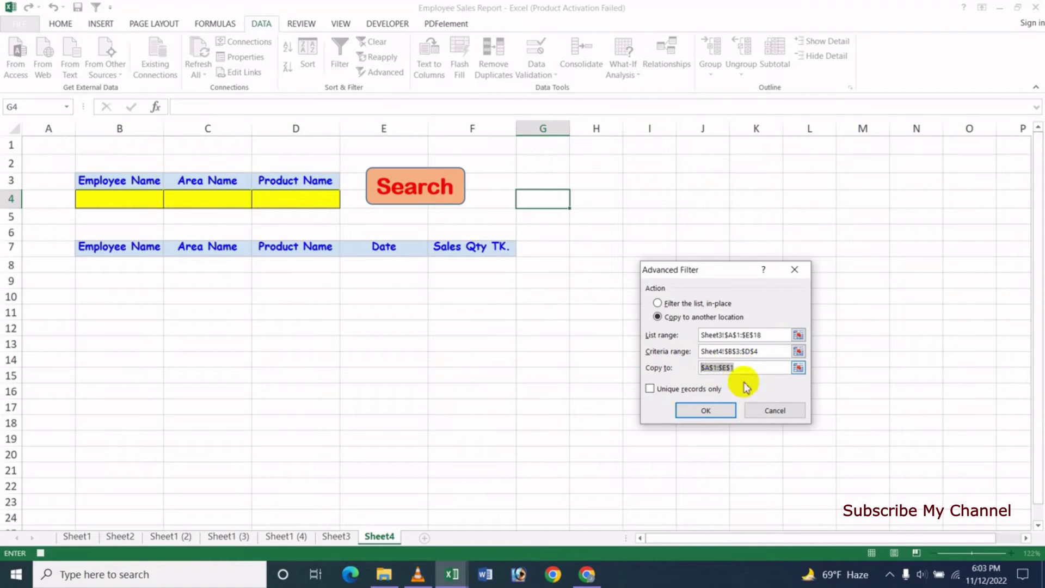
key(BackSpace)
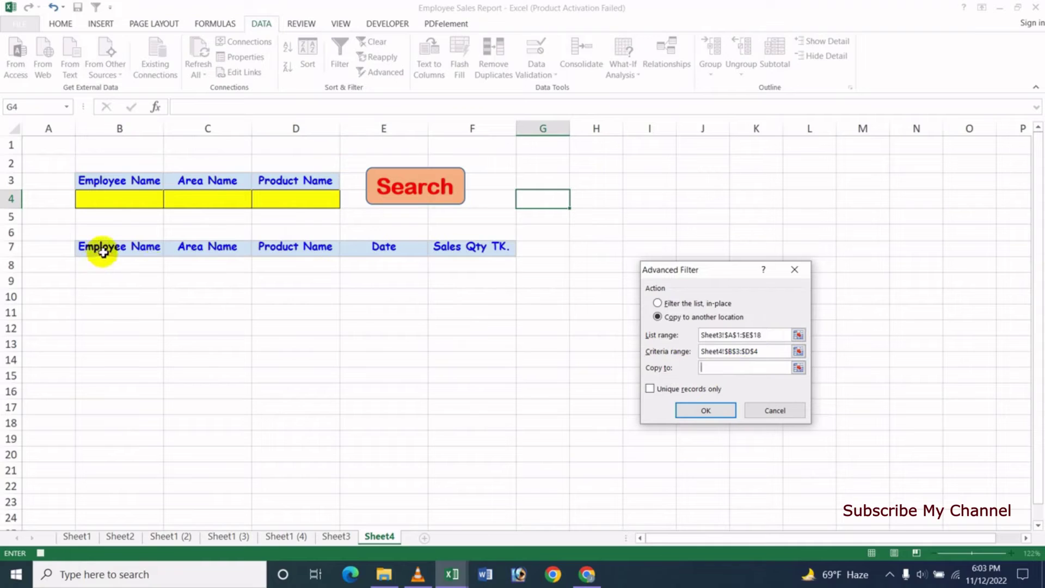
drag(102, 252, 490, 251)
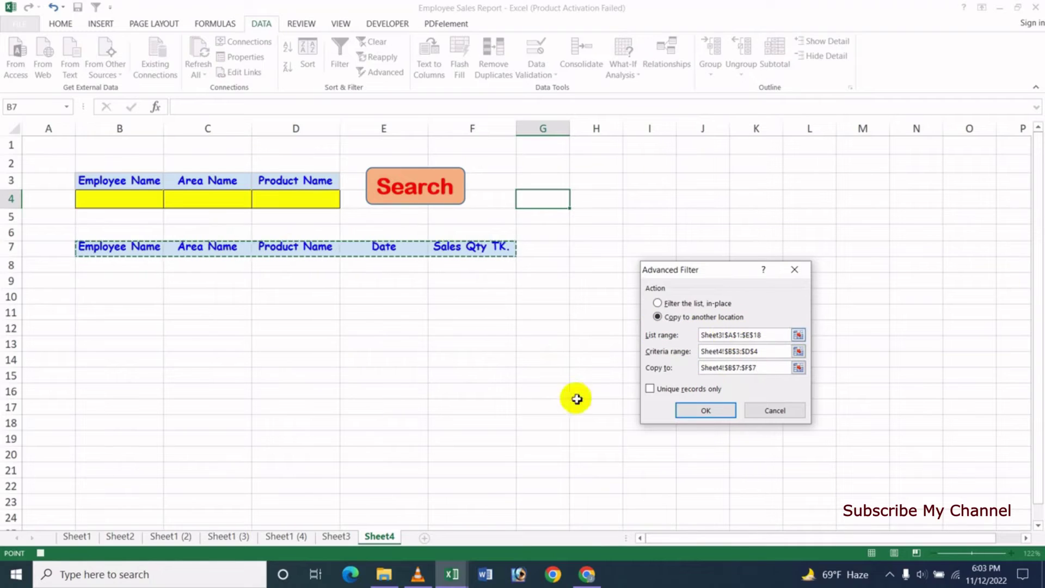
Step: Run the filter, copying all Sheet3 sales rows beneath the B7:F7 headings on Sheet4
click(698, 412)
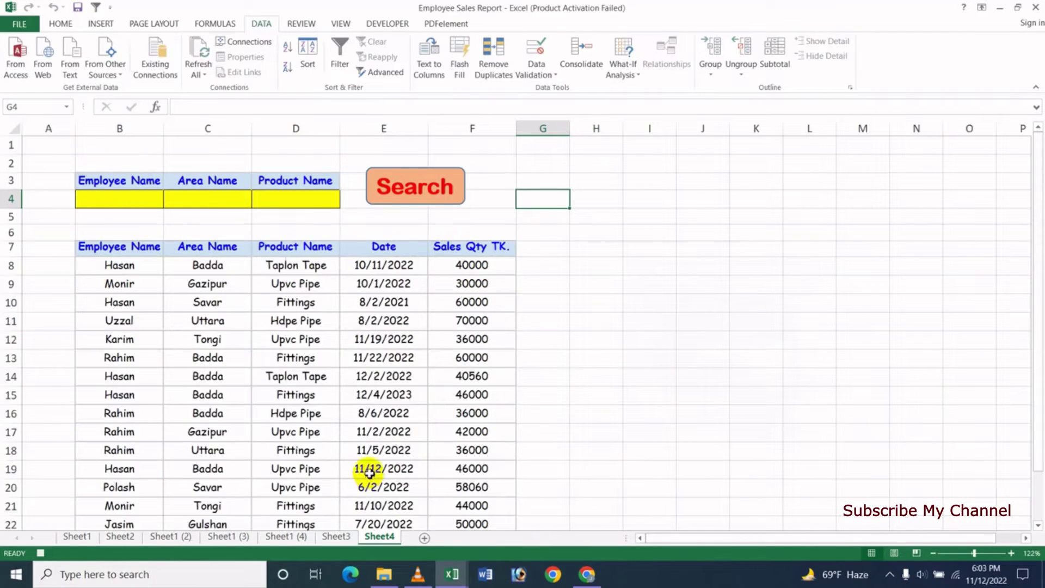
click(345, 538)
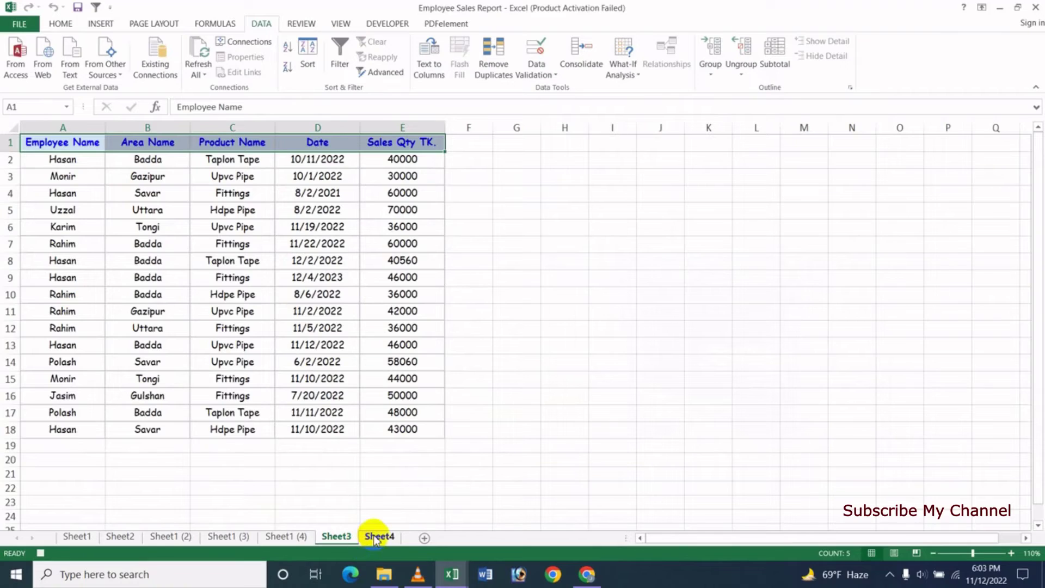
click(375, 537)
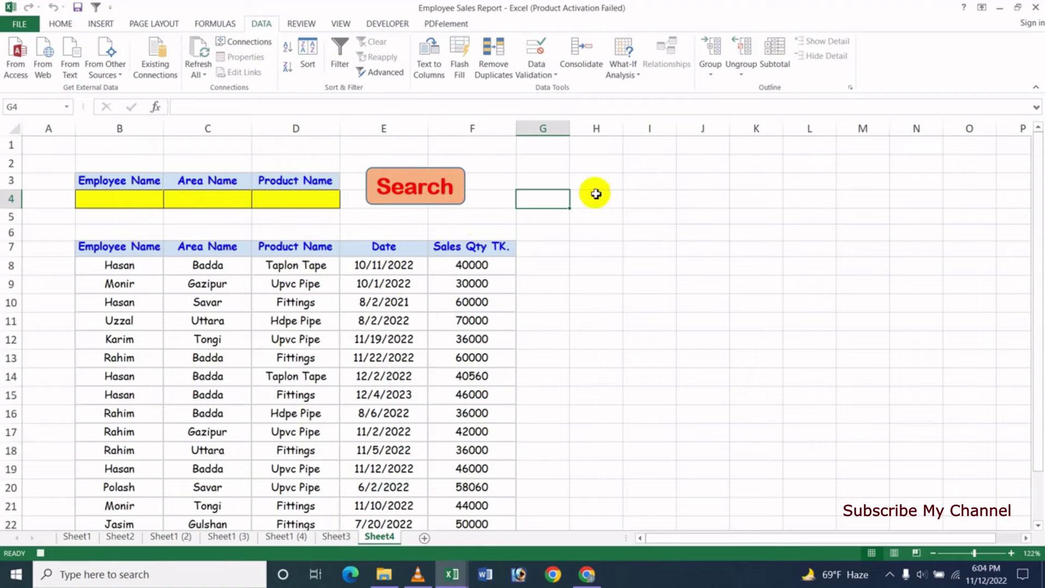
click(342, 24)
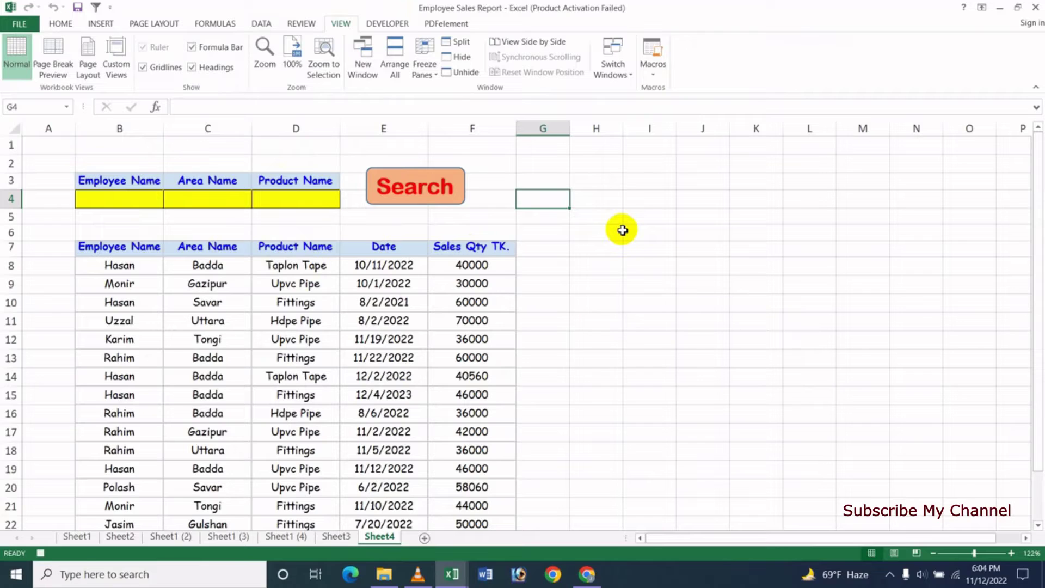
Step: Stop recording the search macro from the View tab's Macros menu and select cell I4
click(653, 72)
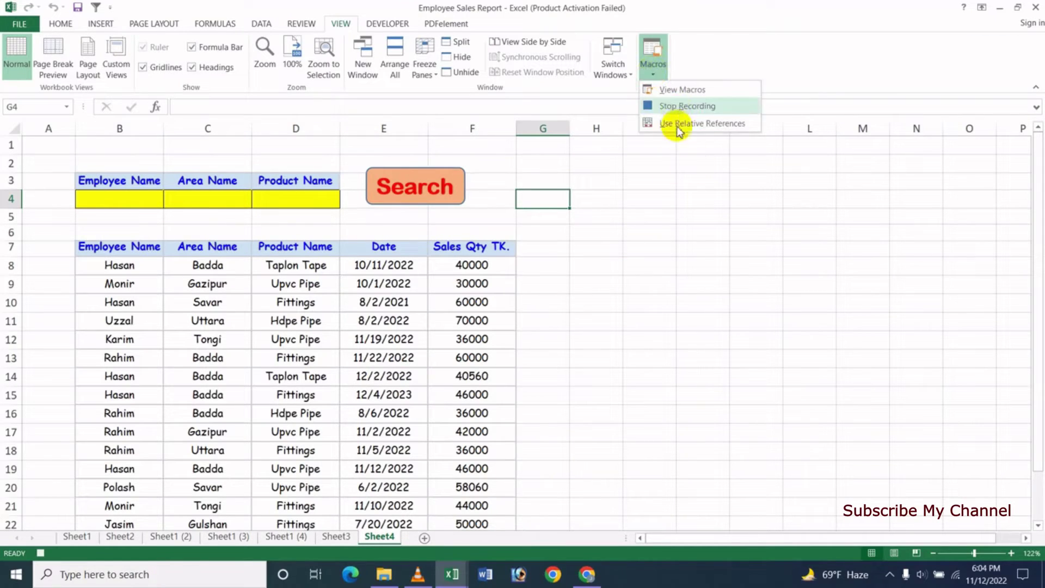
click(677, 106)
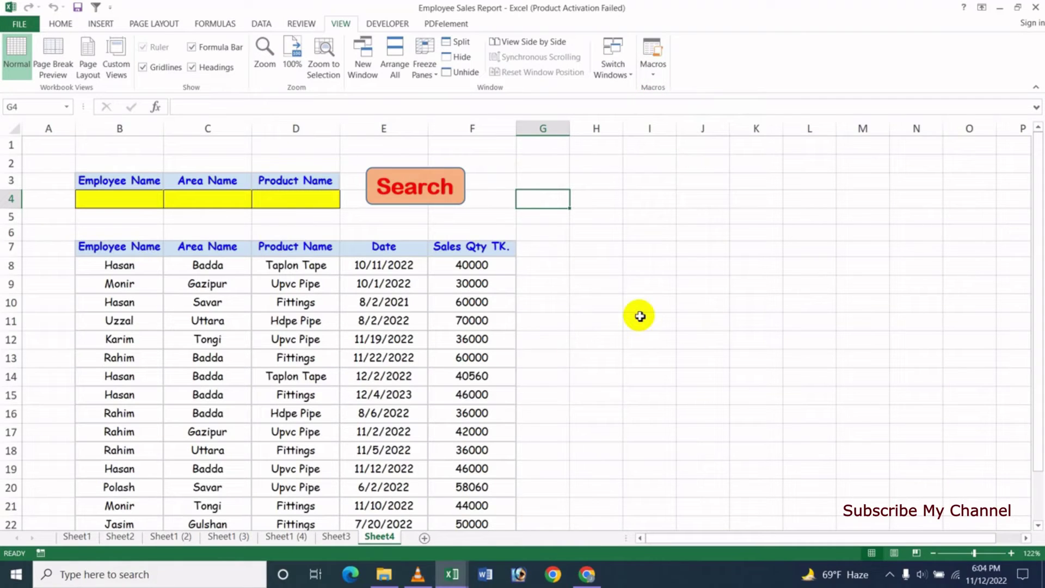
click(634, 201)
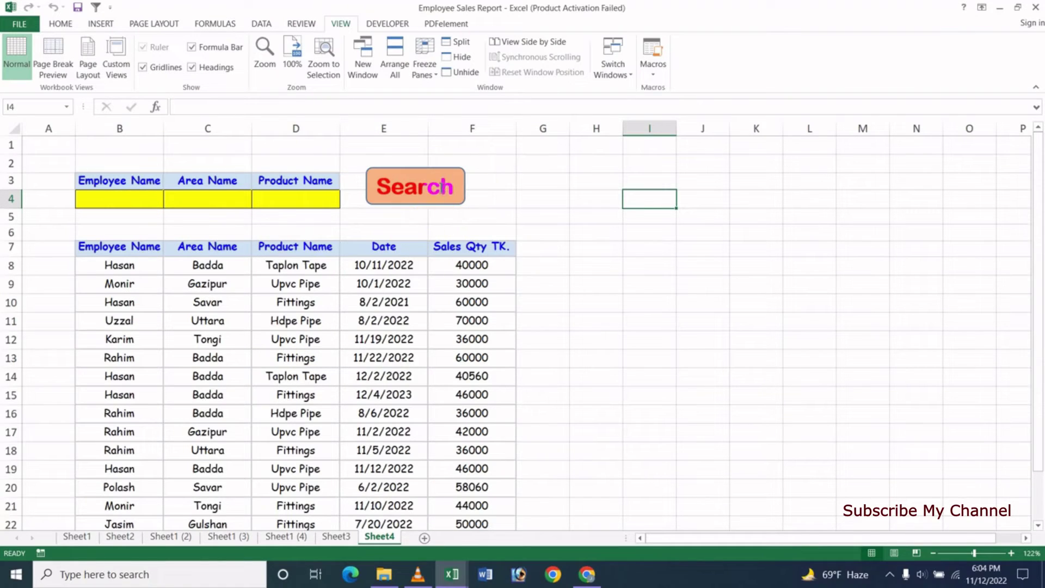
Step: Assign the PERSONAL.XLSB!Multiple_CriteriaSearchBox macro to the orange Search shape
click(429, 169)
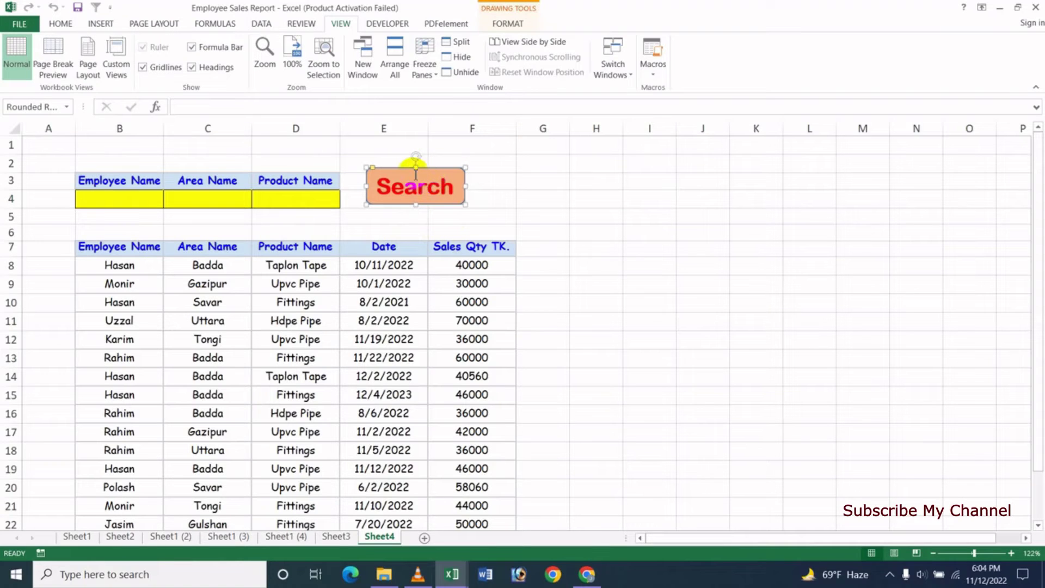
right_click(416, 174)
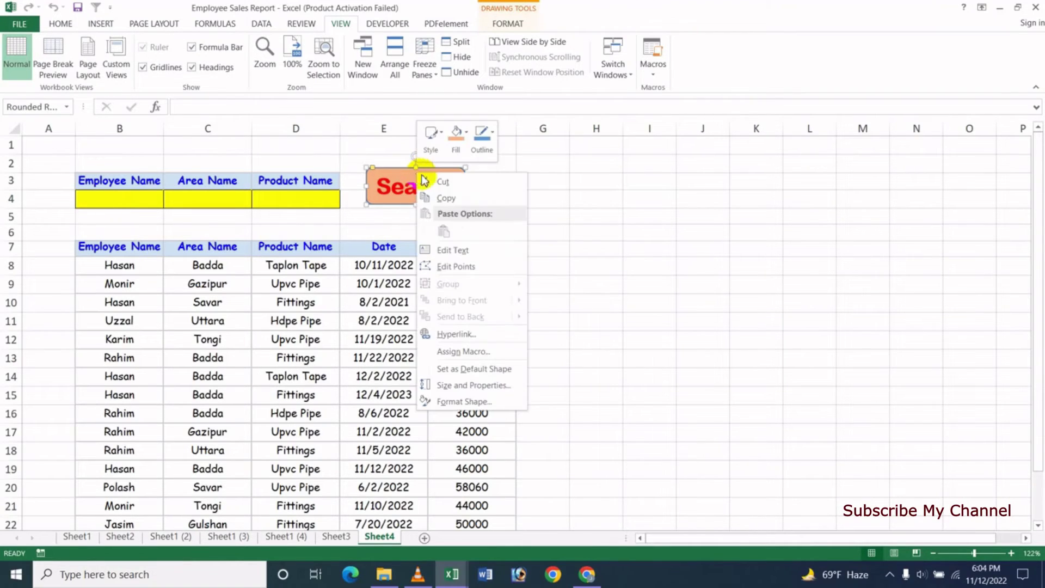
click(469, 352)
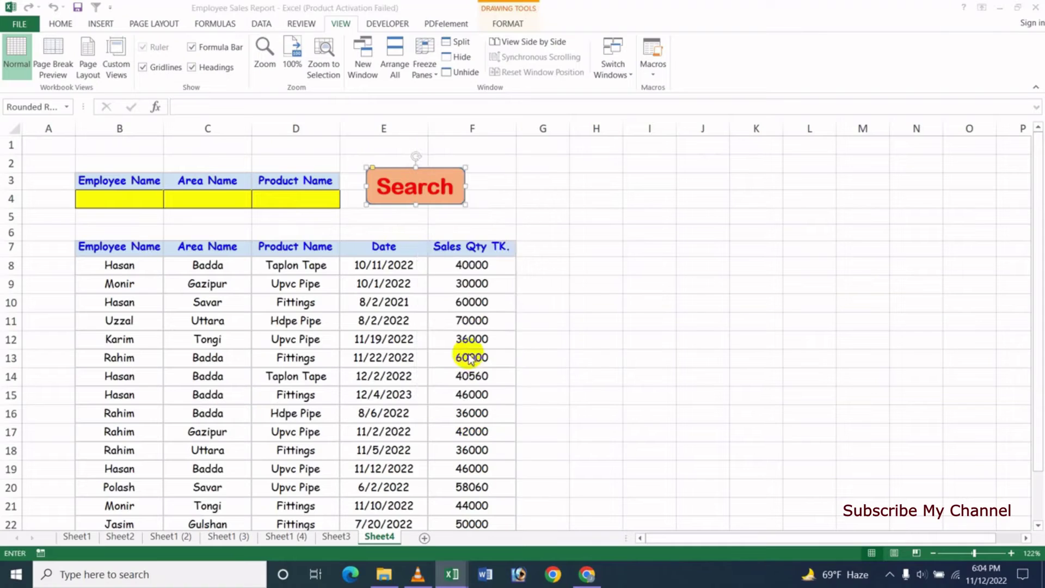
drag(543, 228, 691, 229)
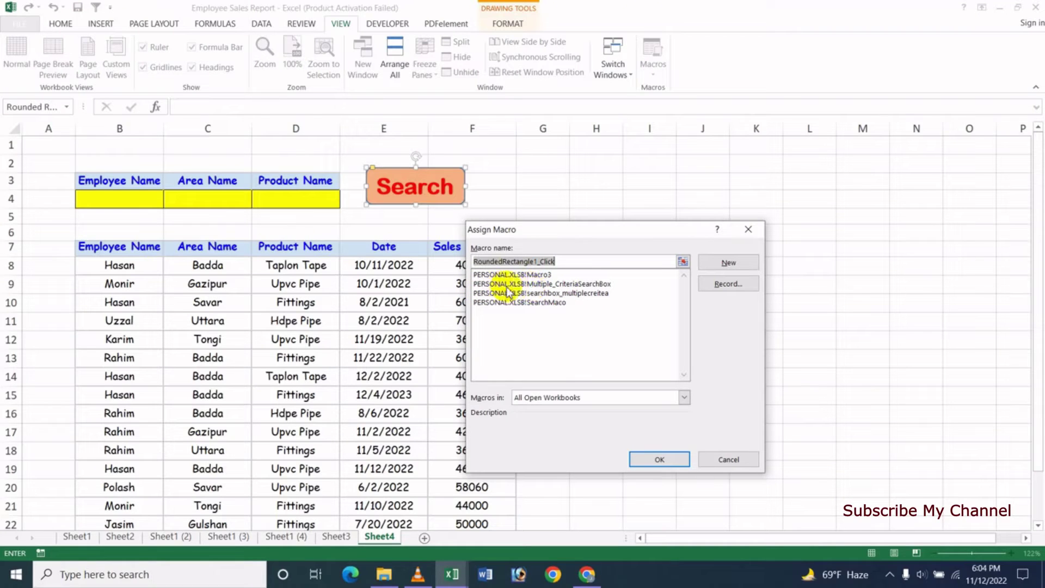
click(552, 287)
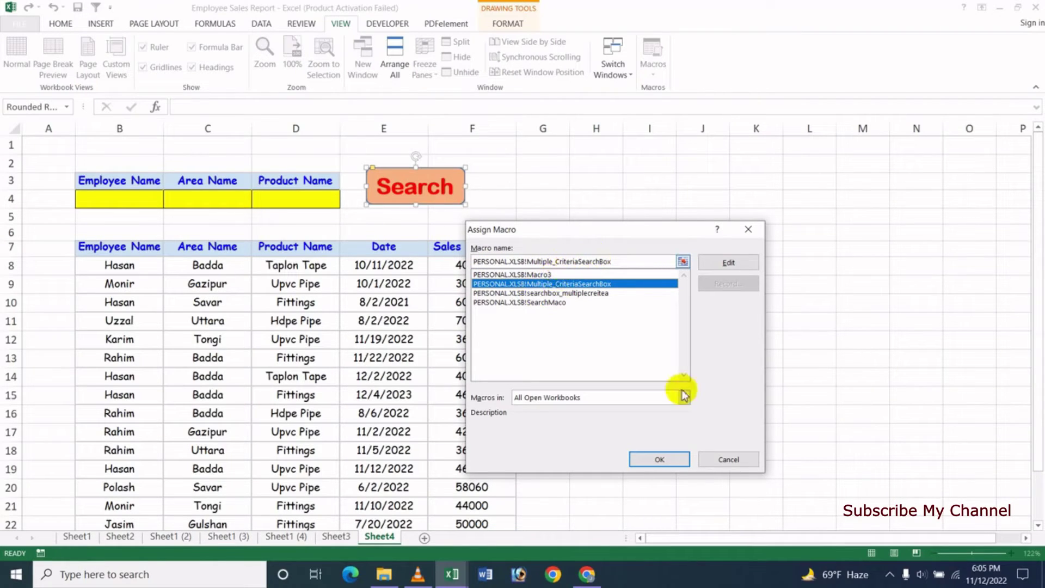
click(658, 460)
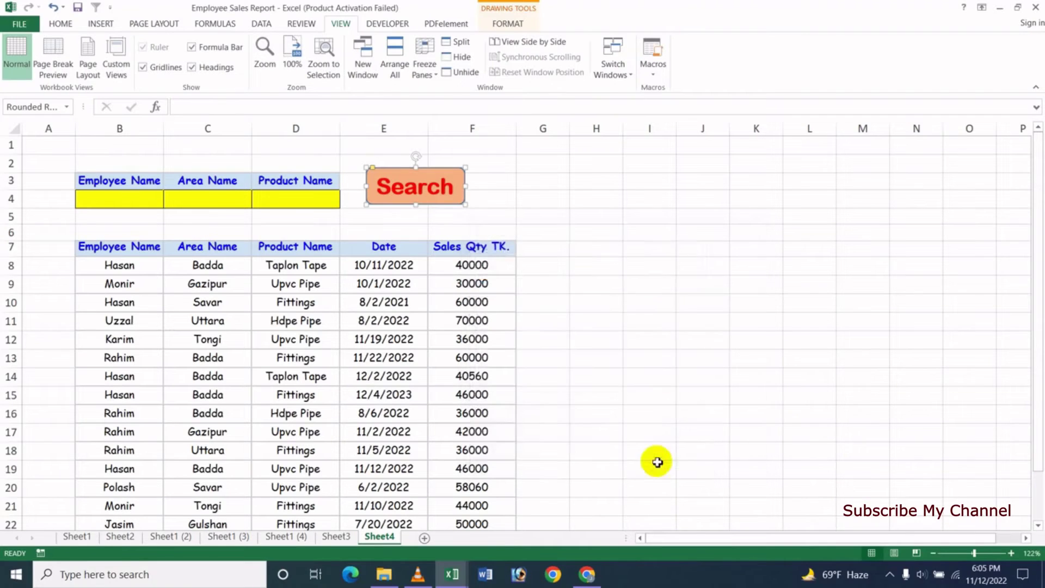
Step: Enter employee 'h' in B4 and run the Search button
click(607, 249)
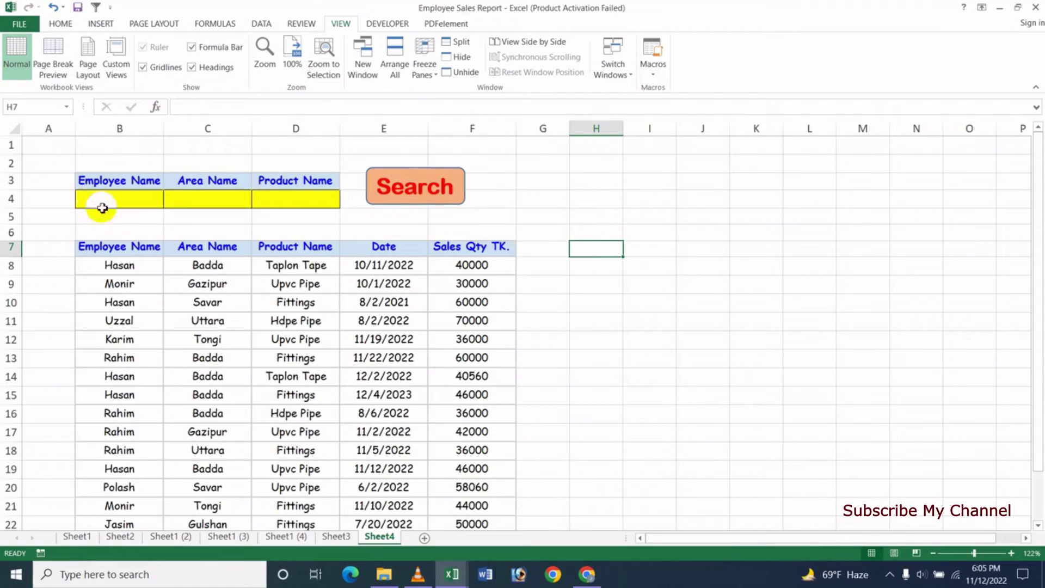
click(123, 204)
text(h)
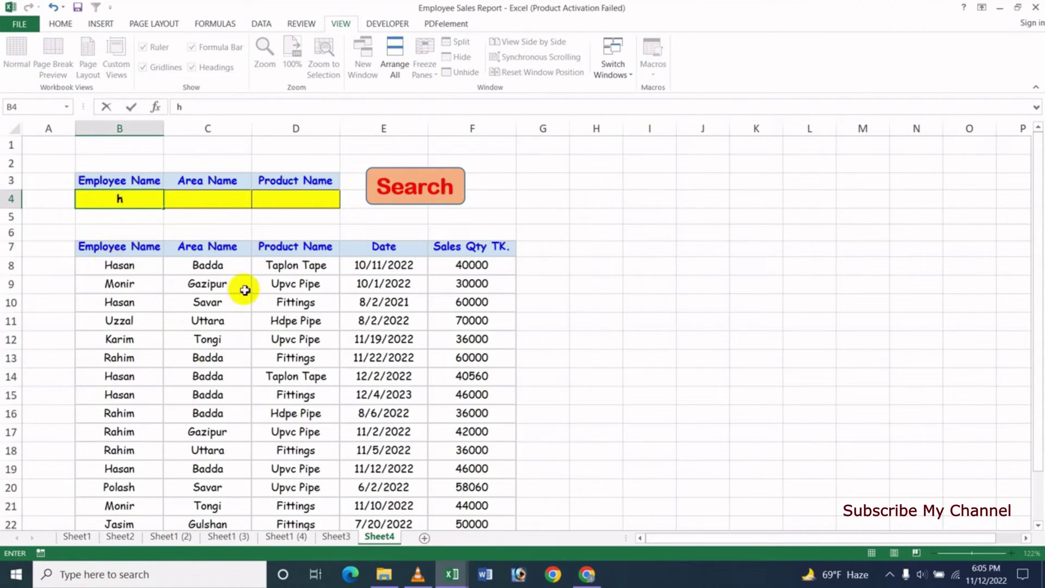
click(423, 194)
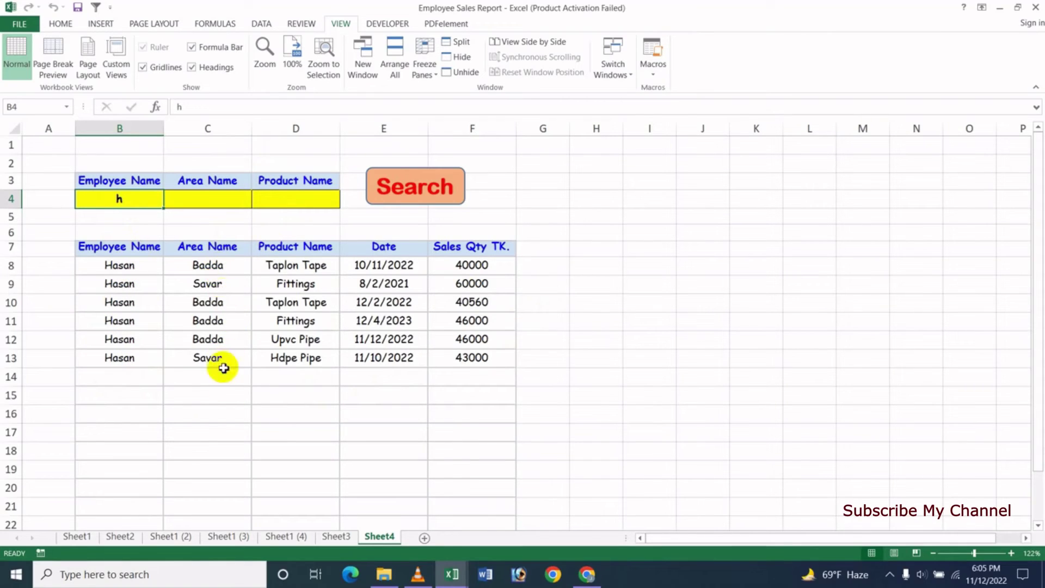
Step: Add area 'ba' in C4 and search, leaving four Badda rows
click(220, 203)
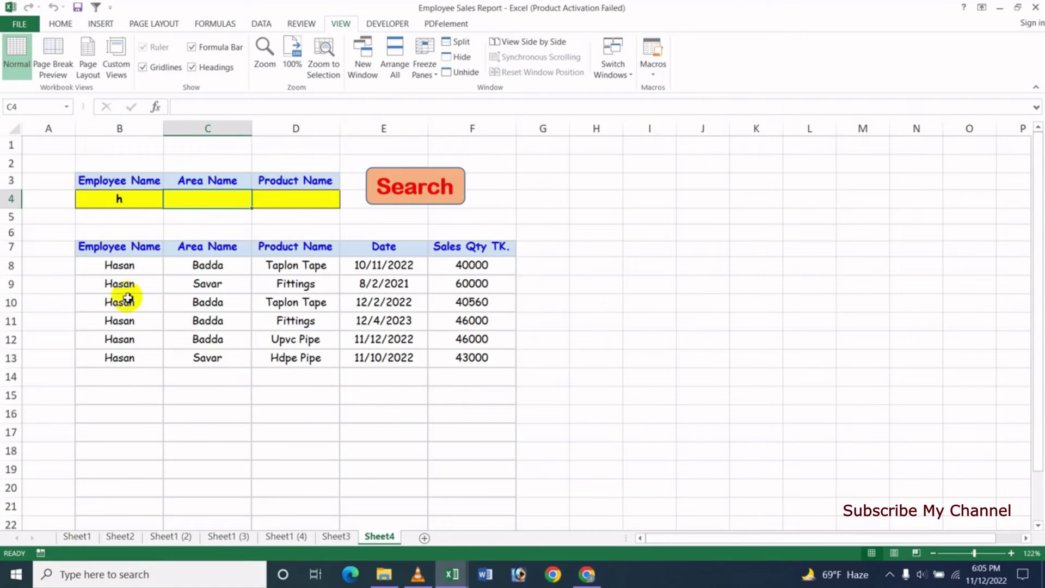
text(ba)
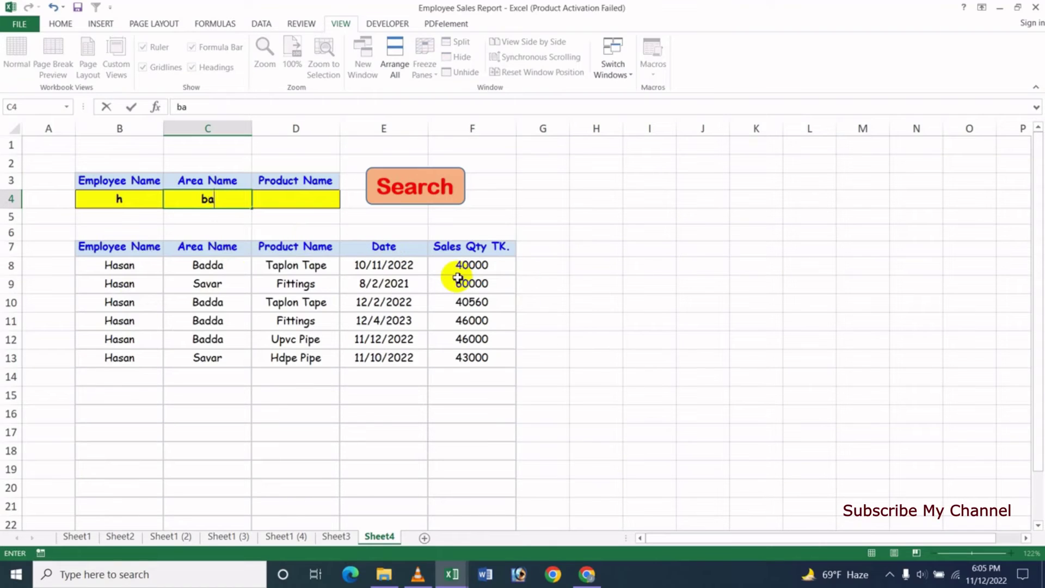
click(409, 197)
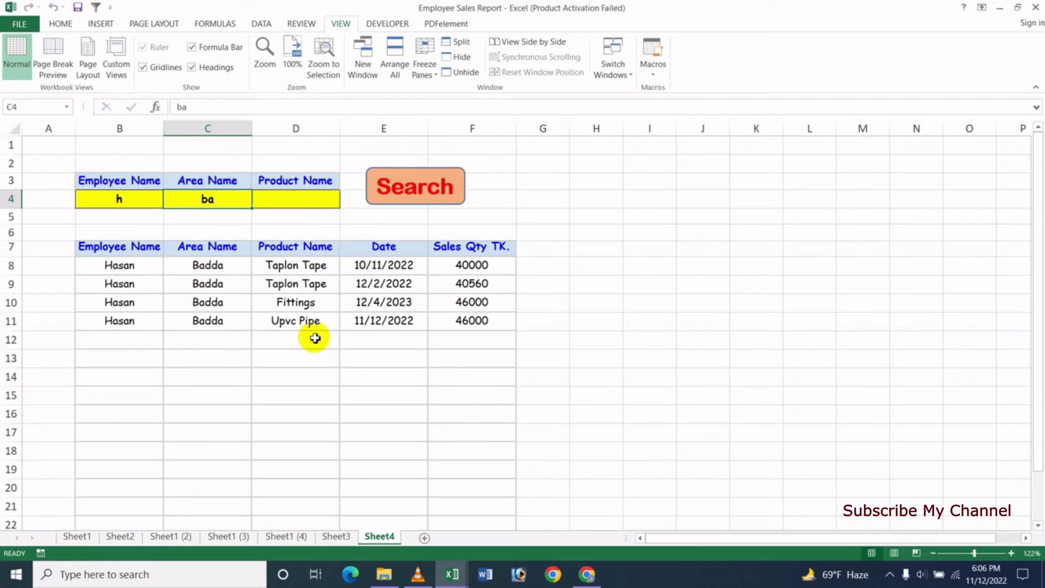
Step: Add product 'ta' in D4 and search, leaving the two Taplon Tape rows
click(306, 205)
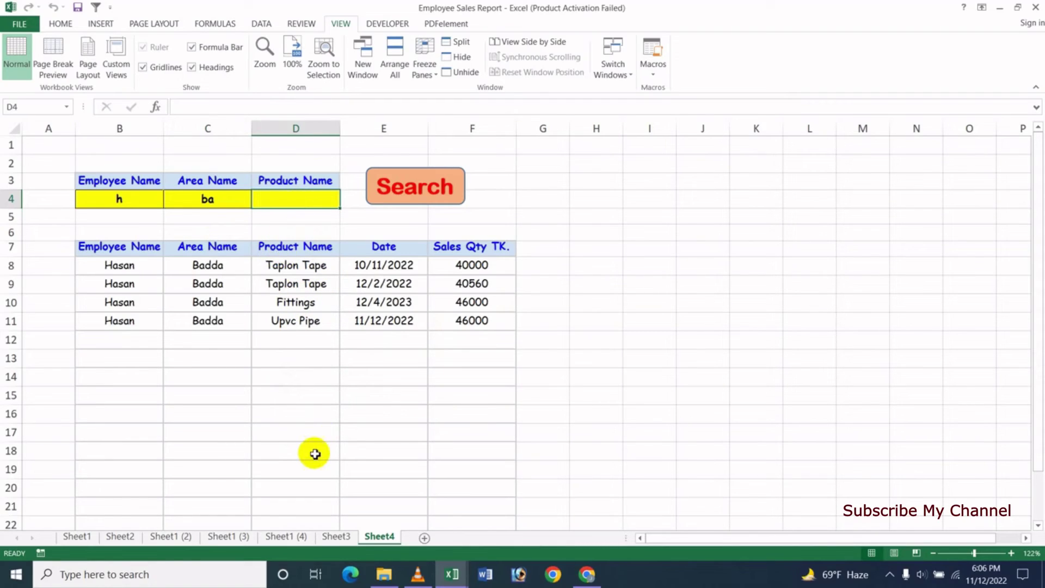
text(ta)
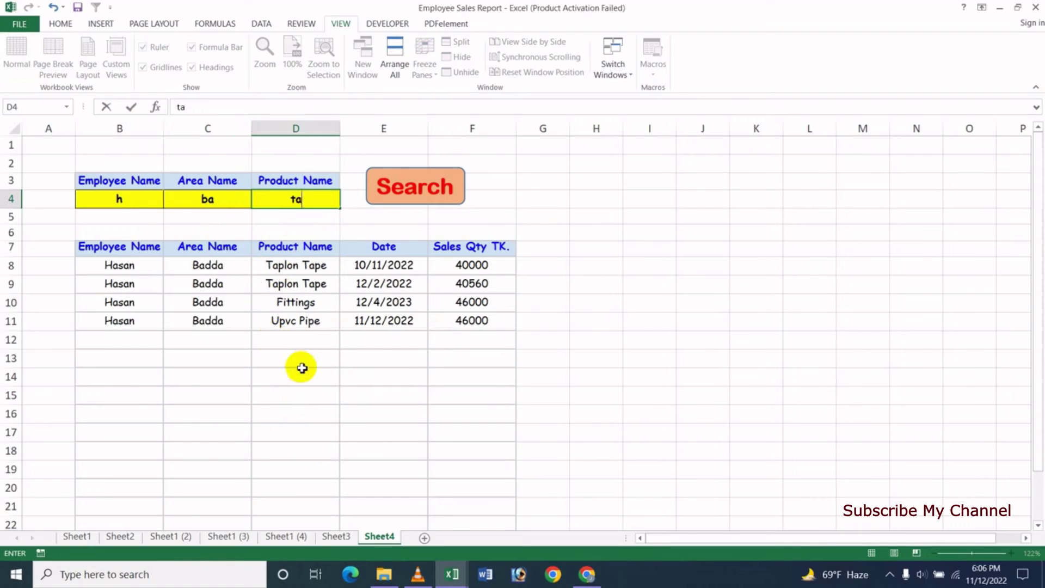
click(409, 201)
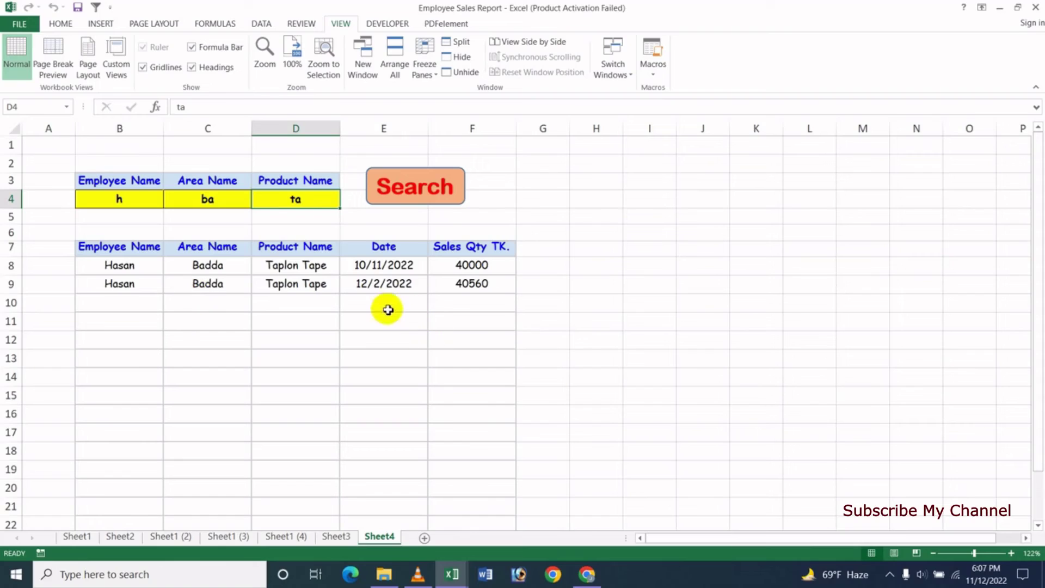
Step: Clear criteria B4, C4 and D4 and search again to show all sales records
click(112, 200)
key(Delete)
click(207, 201)
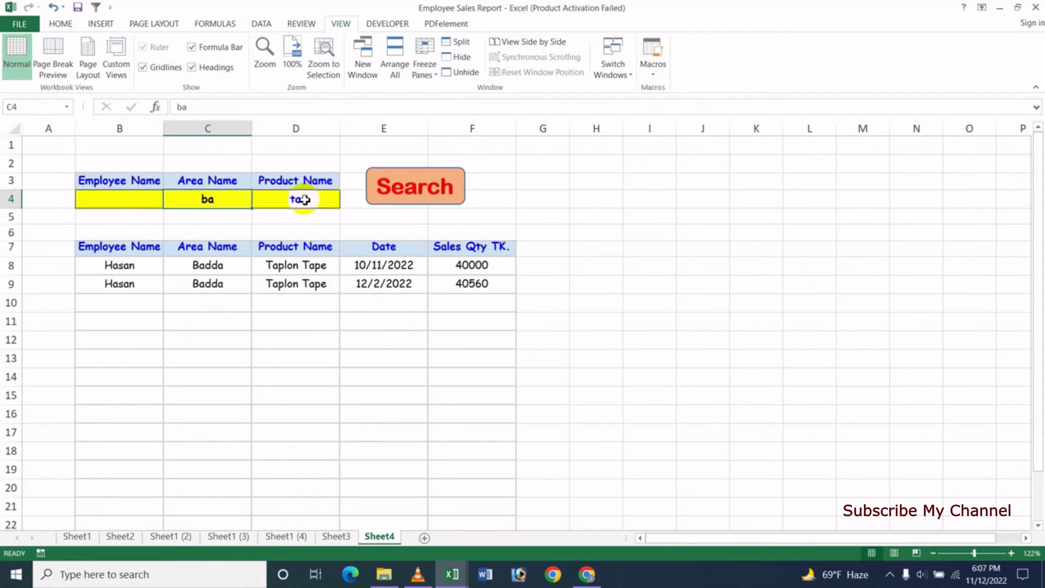
key(Delete)
click(301, 199)
key(Delete)
click(395, 212)
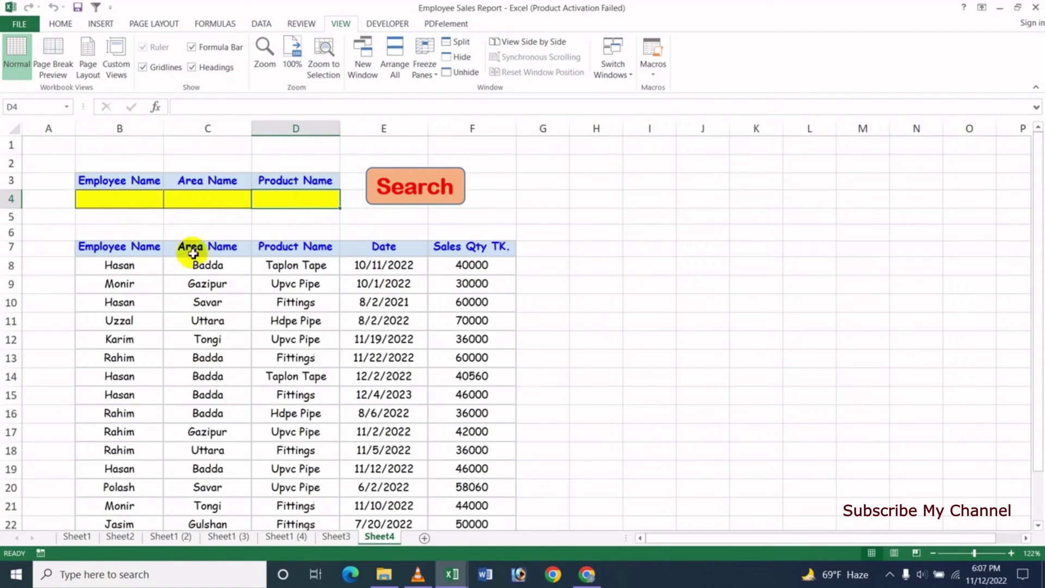
Step: Search for area 'ga' in C4, listing only the two Gazipur Upvc Pipe rows
click(213, 200)
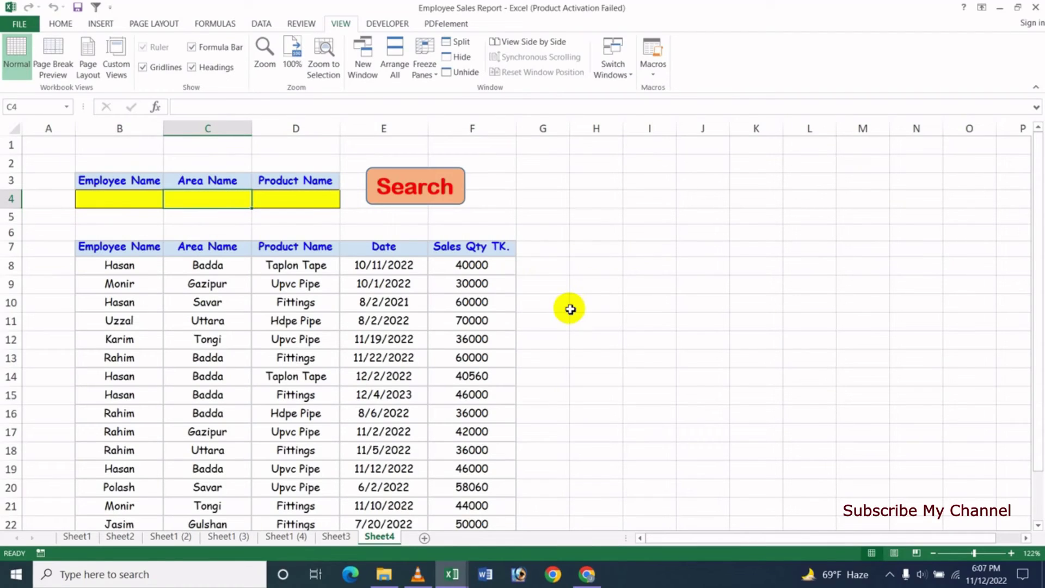
text(g)
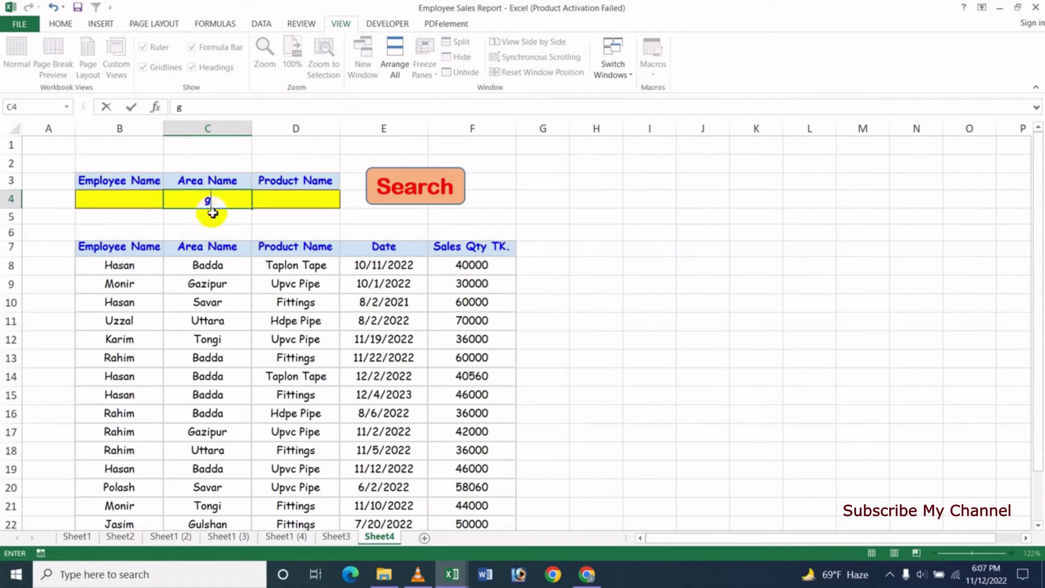
text(a)
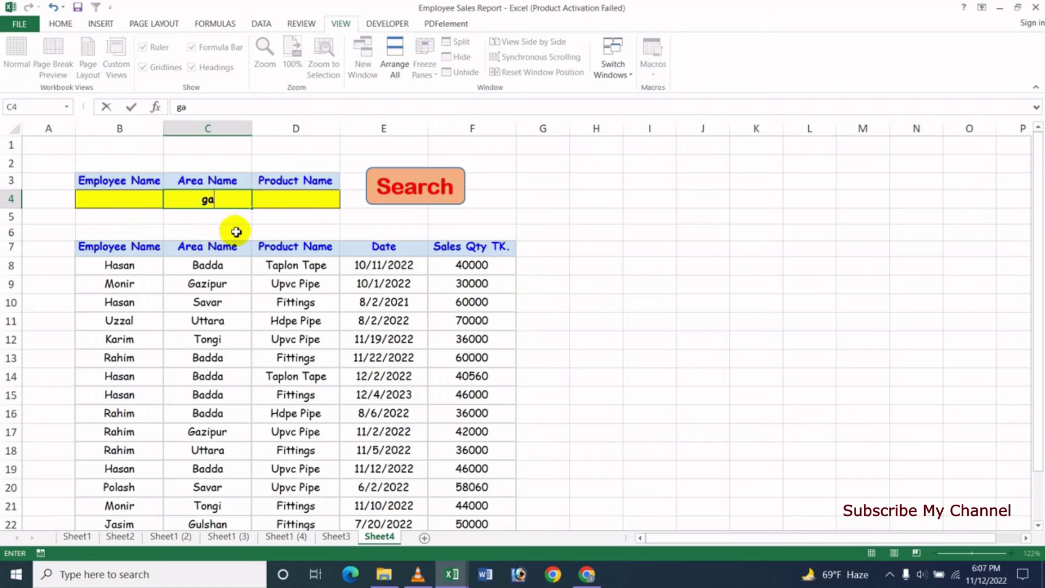
key(BackSpace)
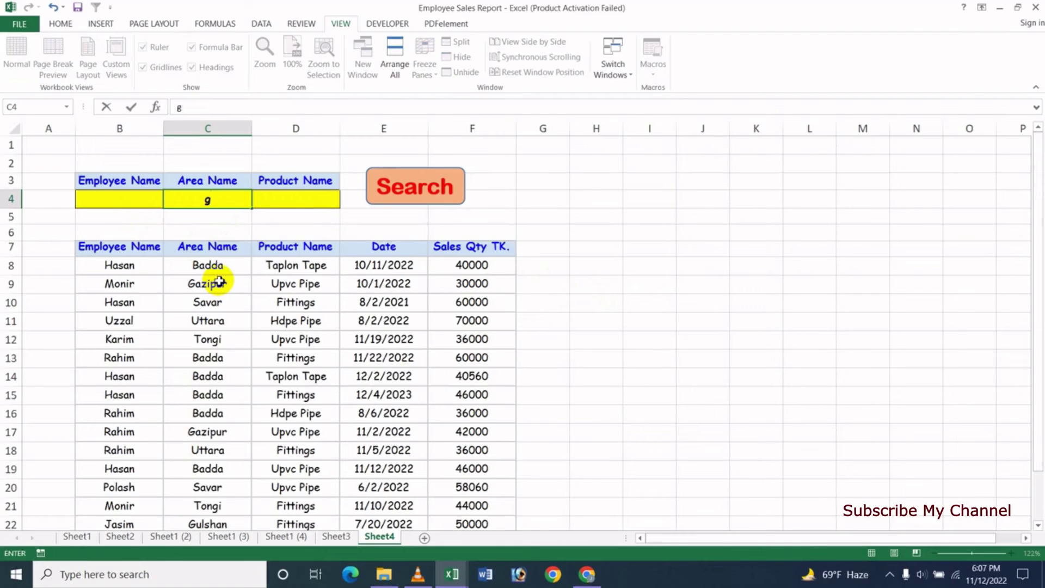
text(a)
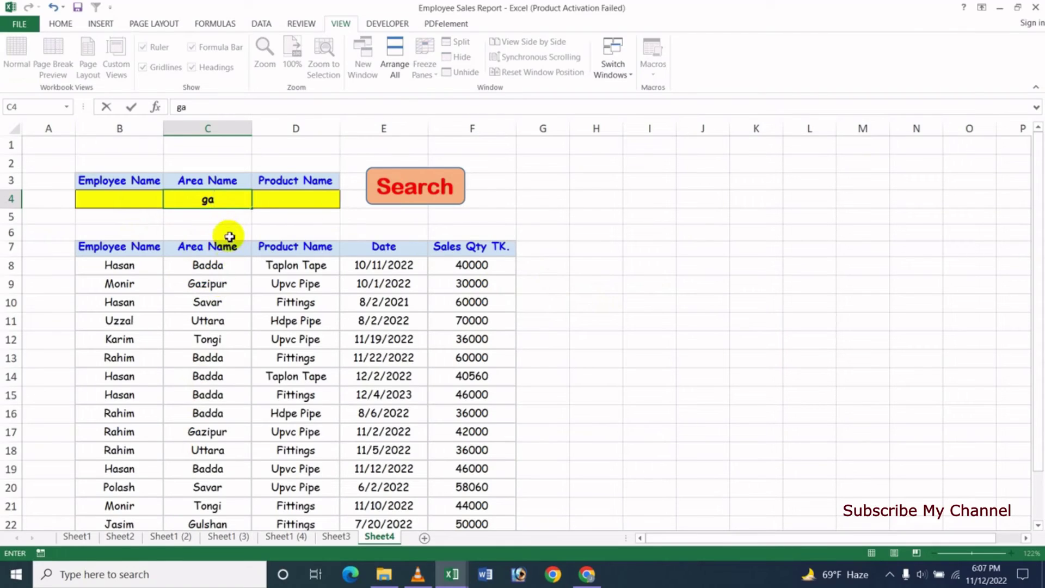
click(415, 200)
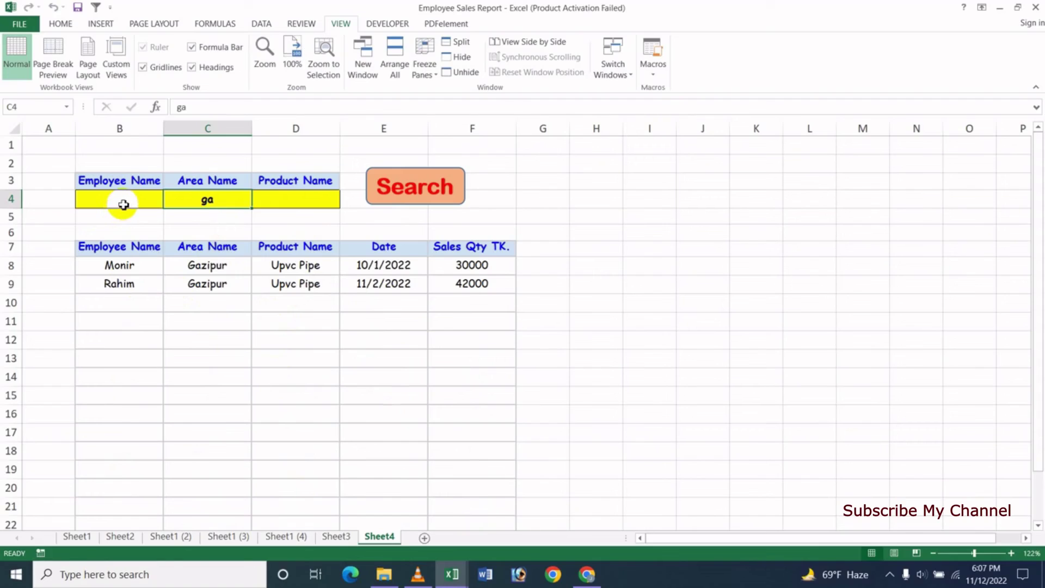
click(123, 205)
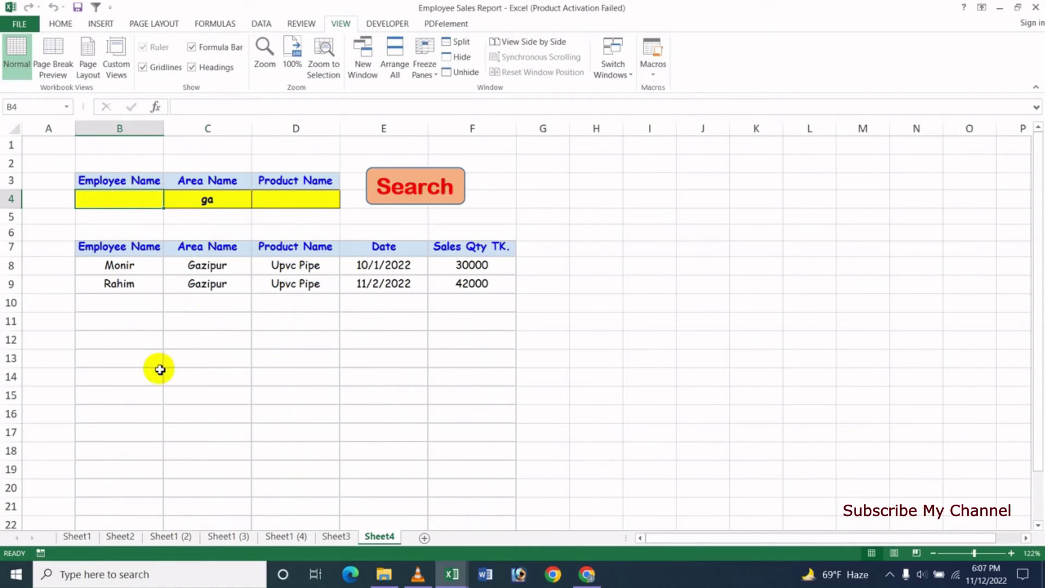
Step: Add employee 'ra' to narrow to one Gazipur row, then clear the criteria and rerun the search
text(ra)
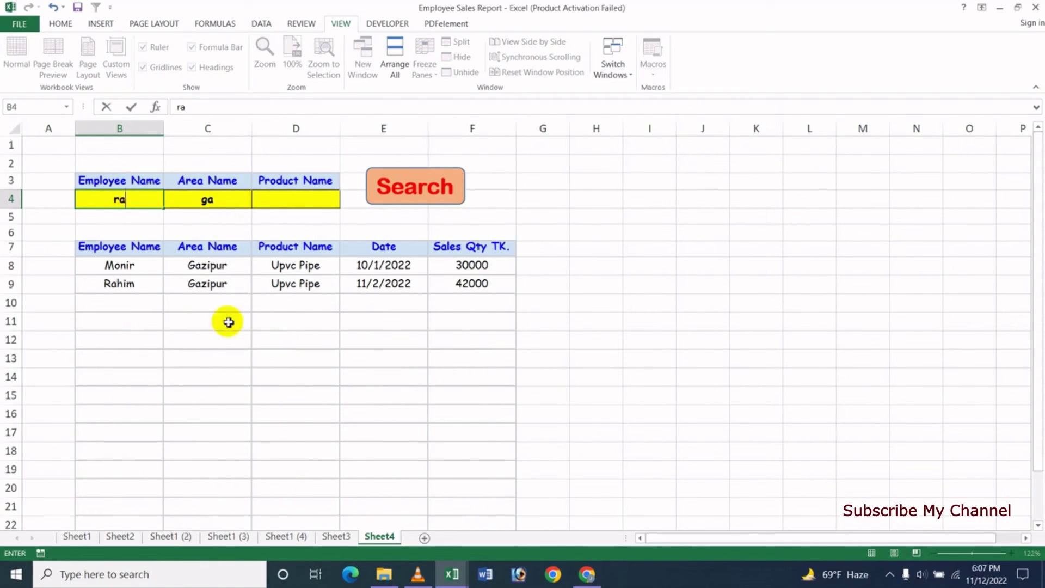
click(402, 194)
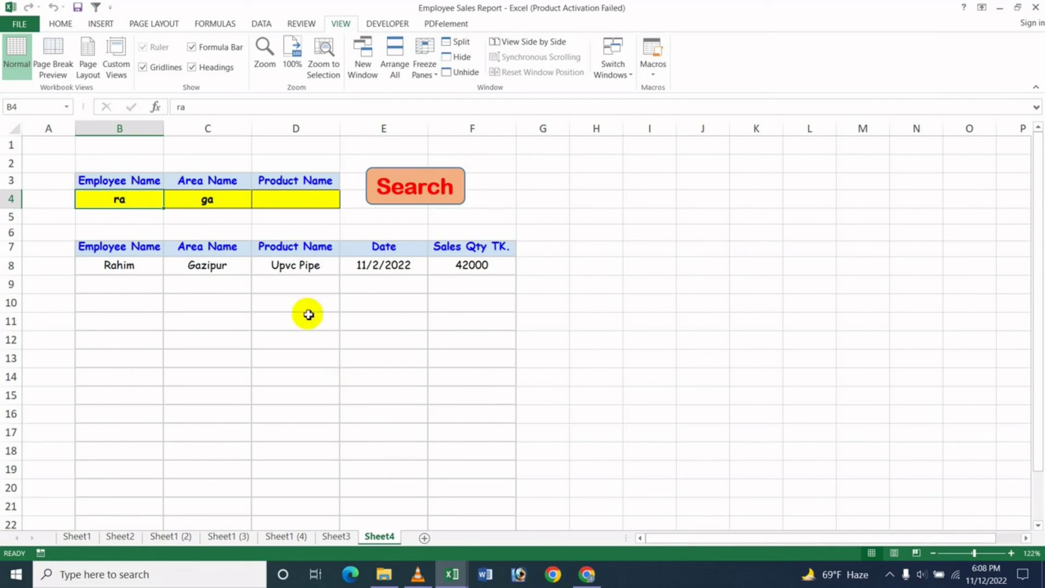
shift+click(186, 201)
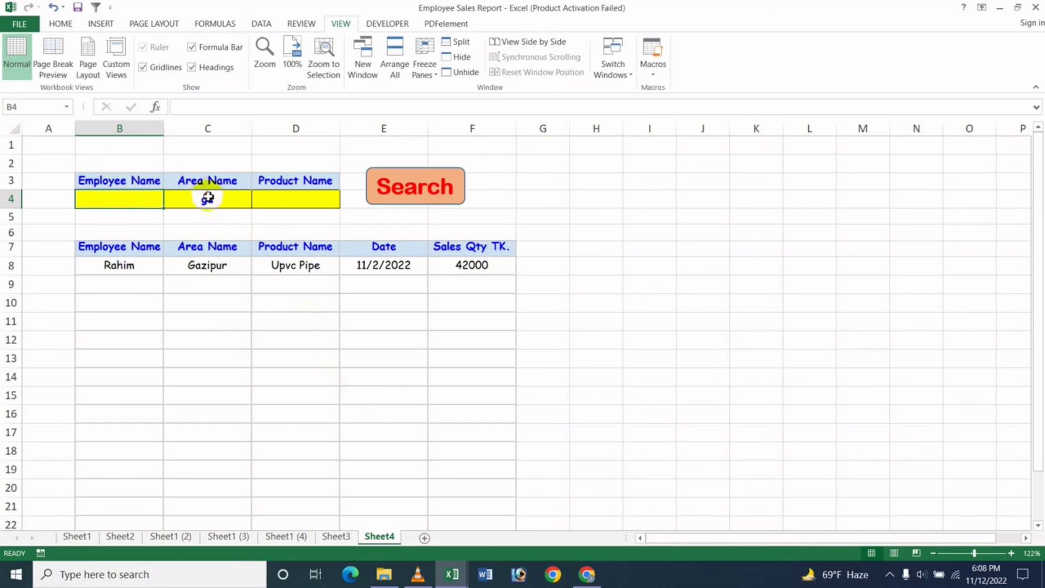
key(Delete)
click(399, 196)
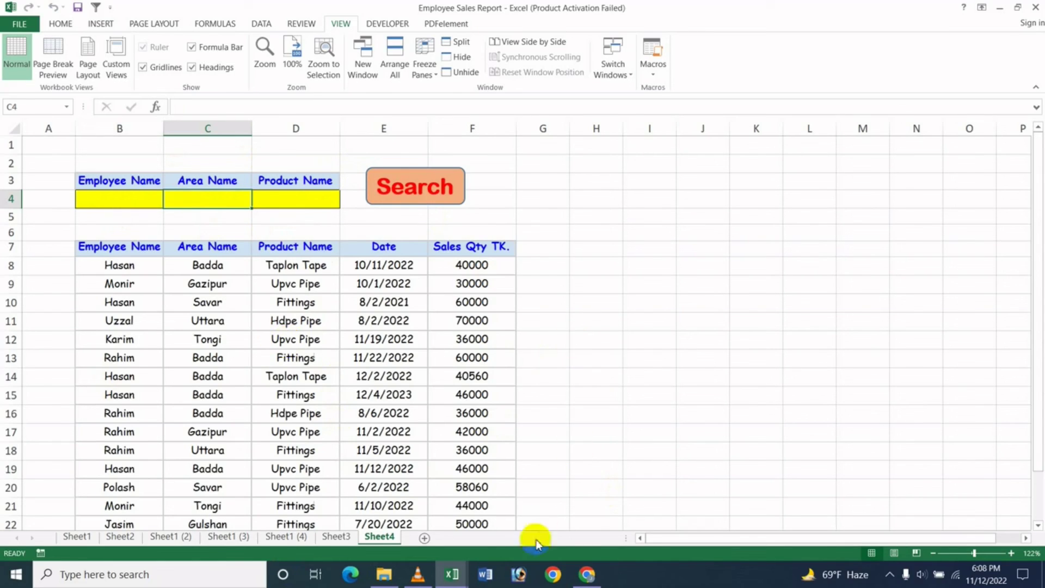
Step: Switch to Chrome showing the JK Update Technology channel's Videos page
click(587, 575)
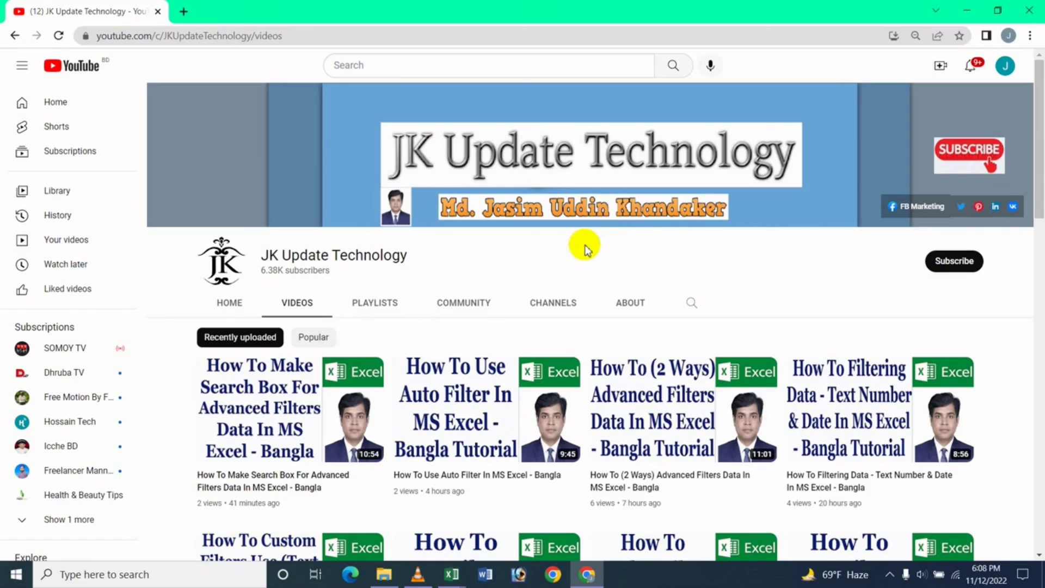